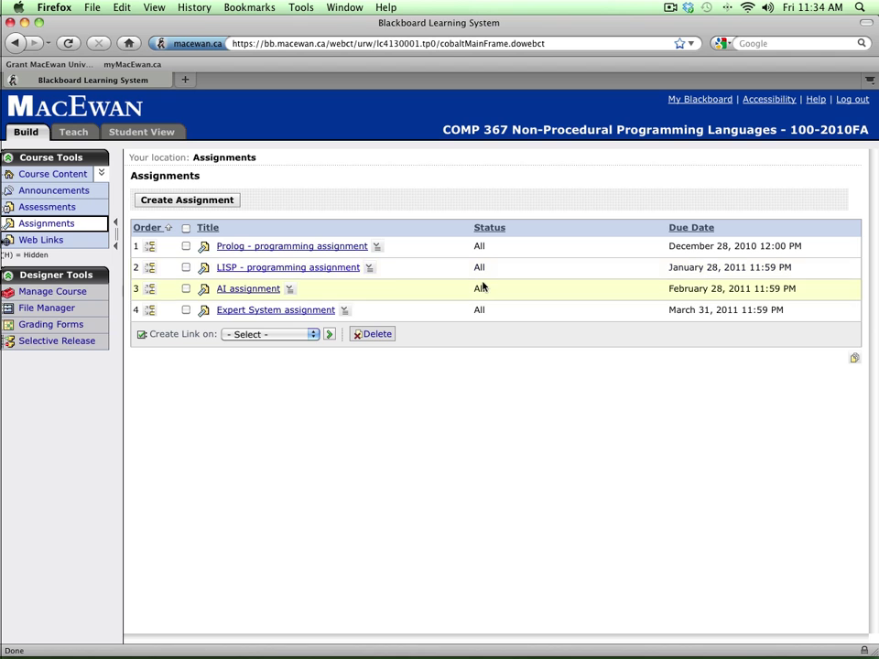
Step: Open the properties of the LISP programming assignment and review its settings down the page
{"action": "left_click", "coordinate": [367, 268]}
{"action": "left_click", "coordinate": [398, 294]}
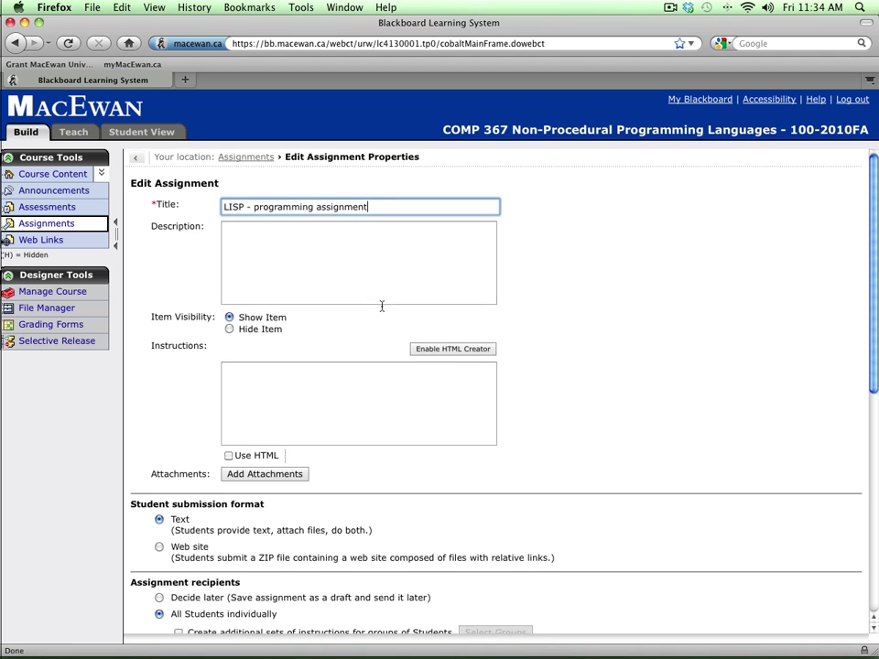
{"action": "scroll", "coordinate": [381, 306], "scroll_direction": "down", "scroll_amount": 8}
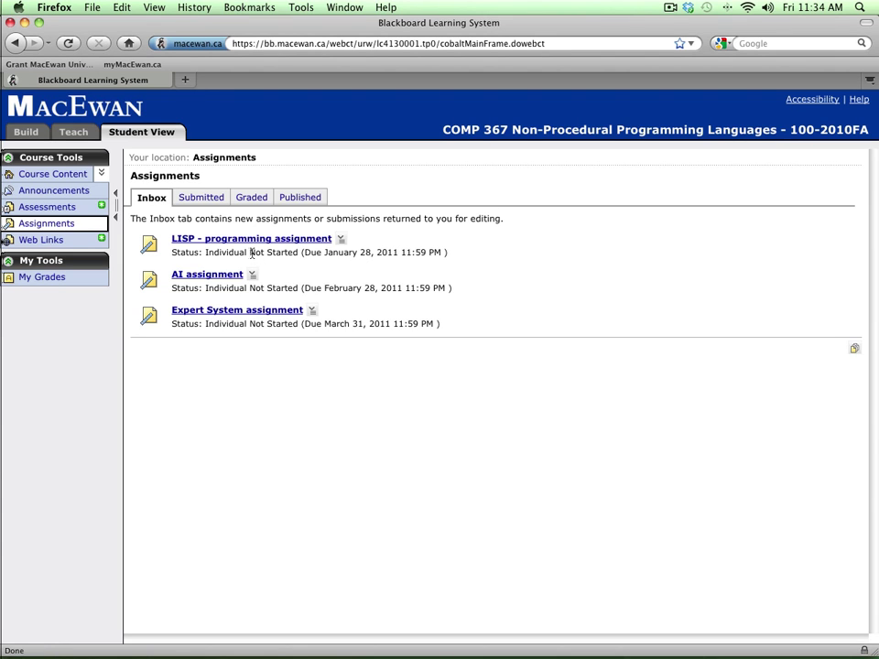
Step: Open the Survival Test assessment's properties in the designer view, review its Dates Available settings and save
{"action": "left_click", "coordinate": [29, 134]}
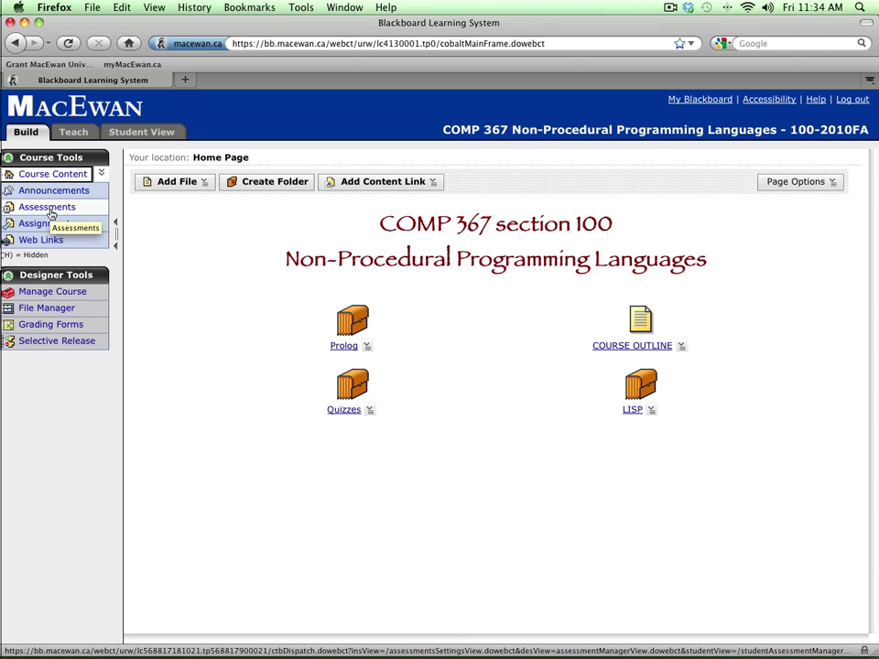
{"action": "left_click", "coordinate": [49, 211]}
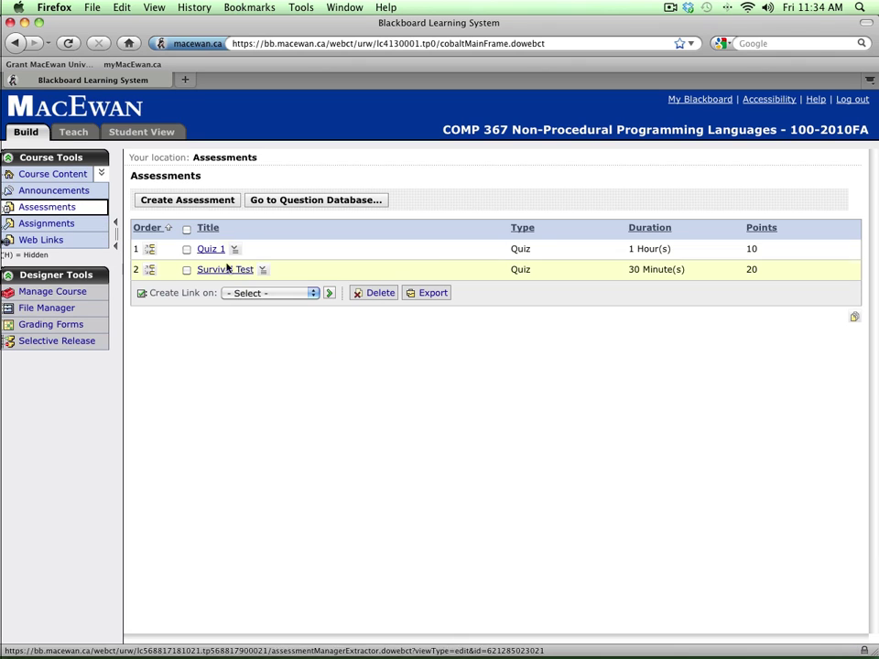
{"action": "left_click", "coordinate": [262, 272]}
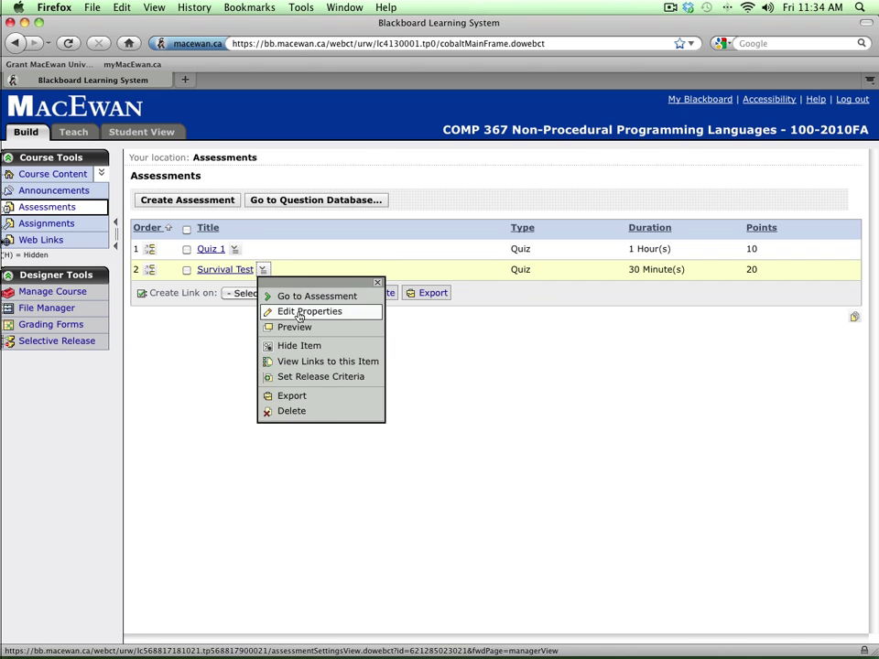
{"action": "left_click", "coordinate": [285, 311]}
{"action": "scroll", "coordinate": [289, 317], "scroll_direction": "down", "scroll_amount": 3}
{"action": "scroll", "coordinate": [289, 317], "scroll_direction": "down", "scroll_amount": 5}
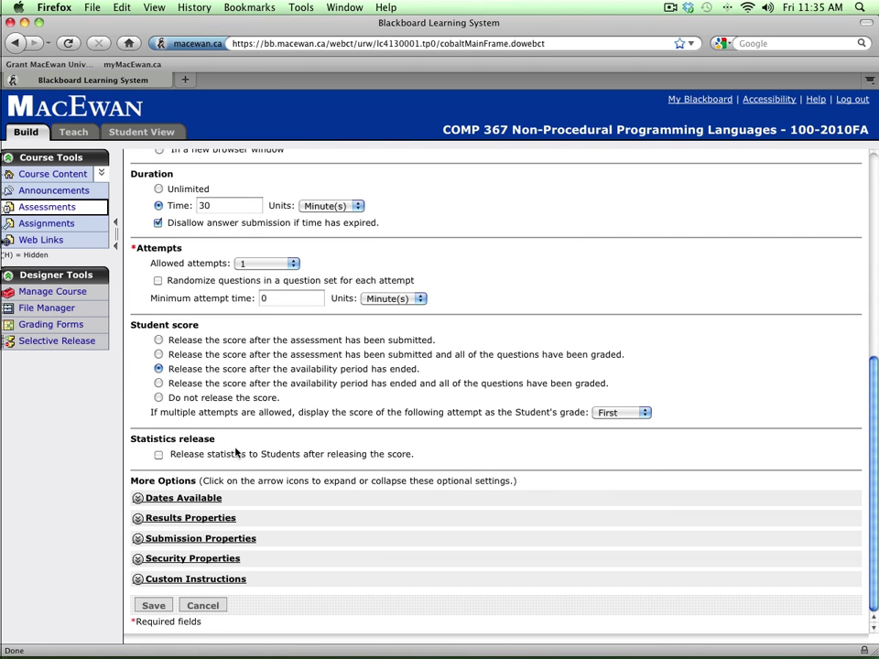
{"action": "left_click", "coordinate": [196, 499]}
{"action": "scroll", "coordinate": [173, 440], "scroll_direction": "down", "scroll_amount": 3}
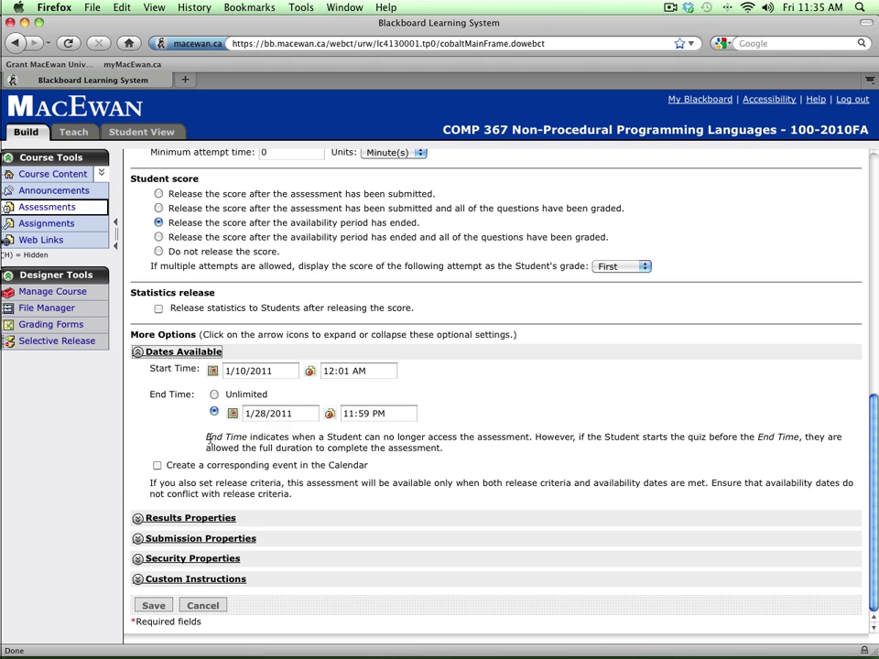
{"action": "left_click", "coordinate": [152, 606]}
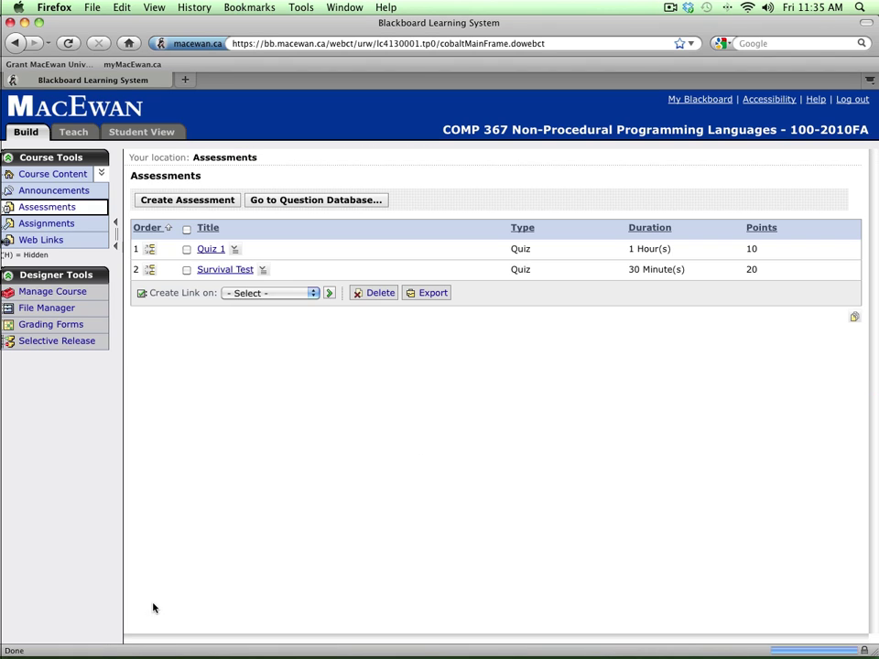
Step: Check the course's Assessments list as a student sees it
{"action": "left_click", "coordinate": [141, 136]}
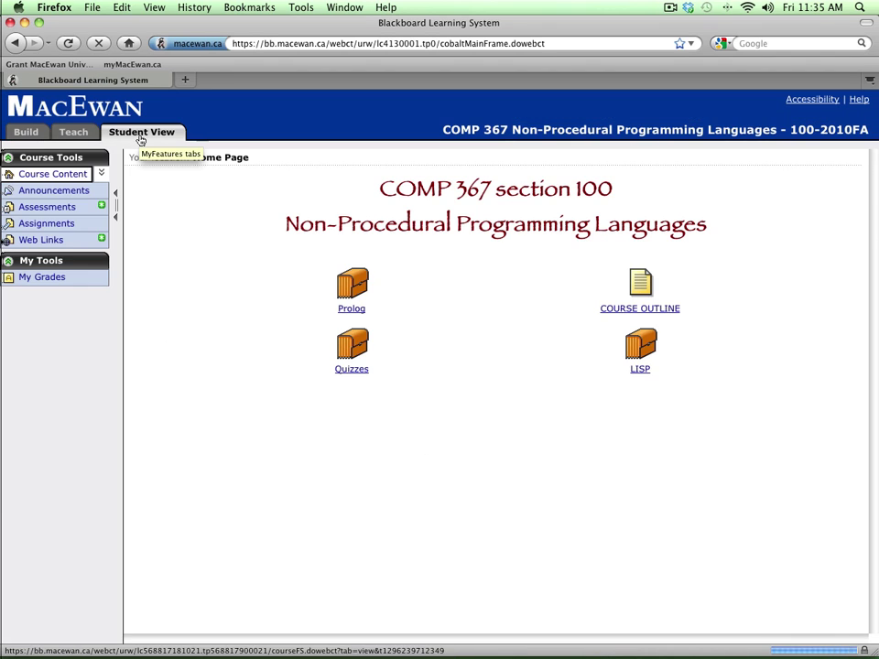
{"action": "left_click", "coordinate": [70, 209]}
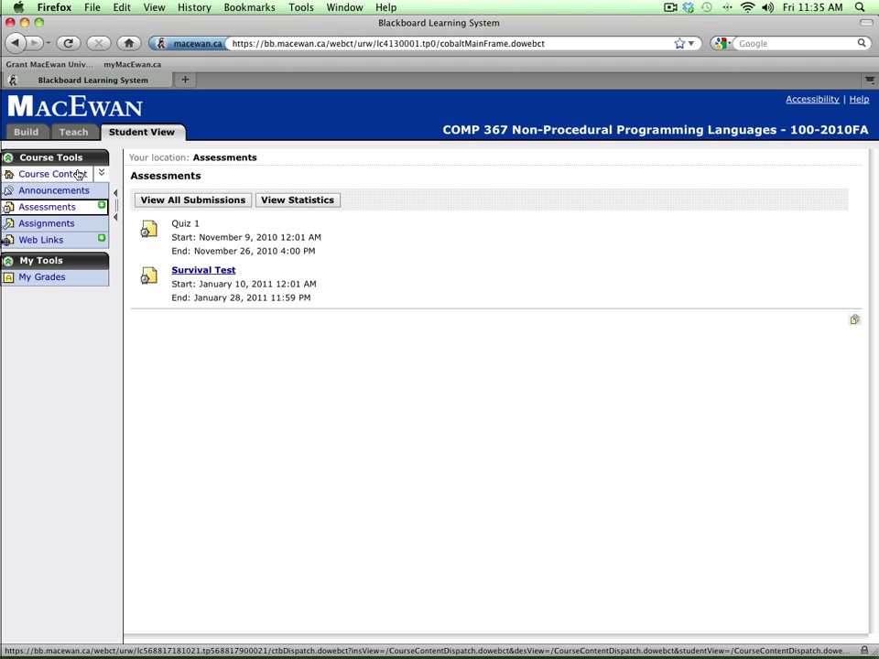
Step: Start a date release criterion for Quiz 1 in the Quizzes folder, available starting 1/28/2011 at 12:30 PM
{"action": "left_click", "coordinate": [22, 133]}
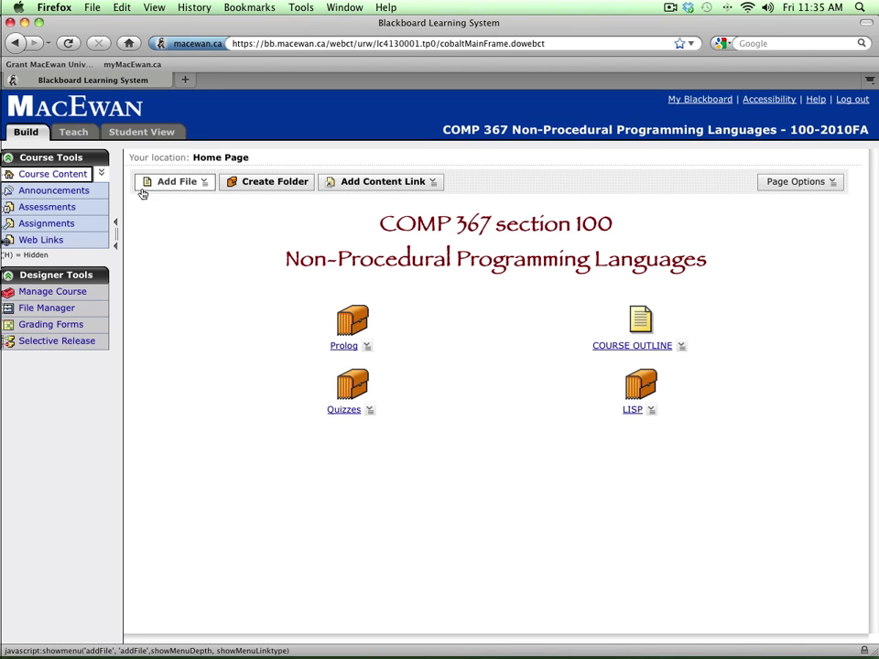
{"action": "left_click", "coordinate": [81, 344]}
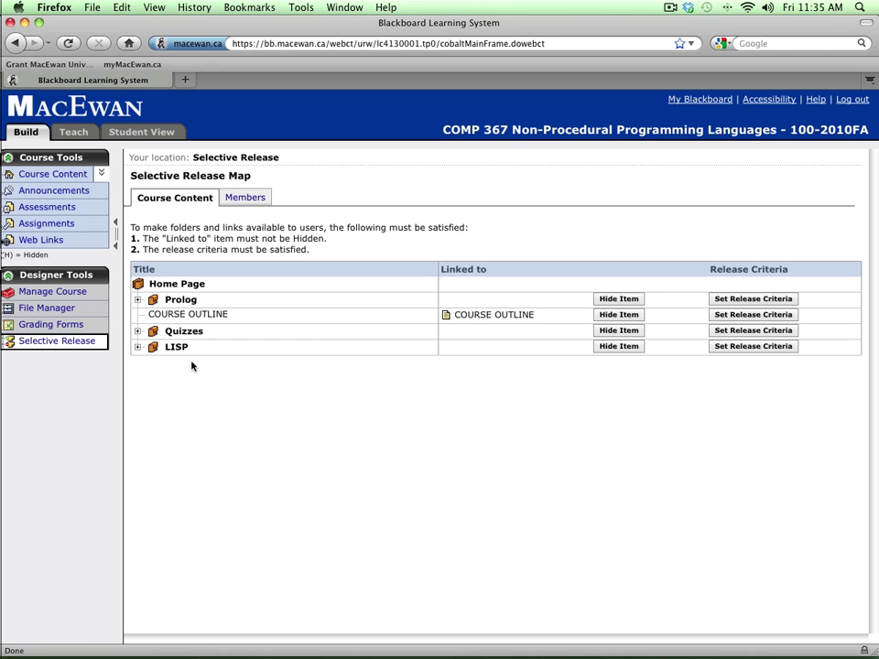
{"action": "left_click", "coordinate": [138, 333]}
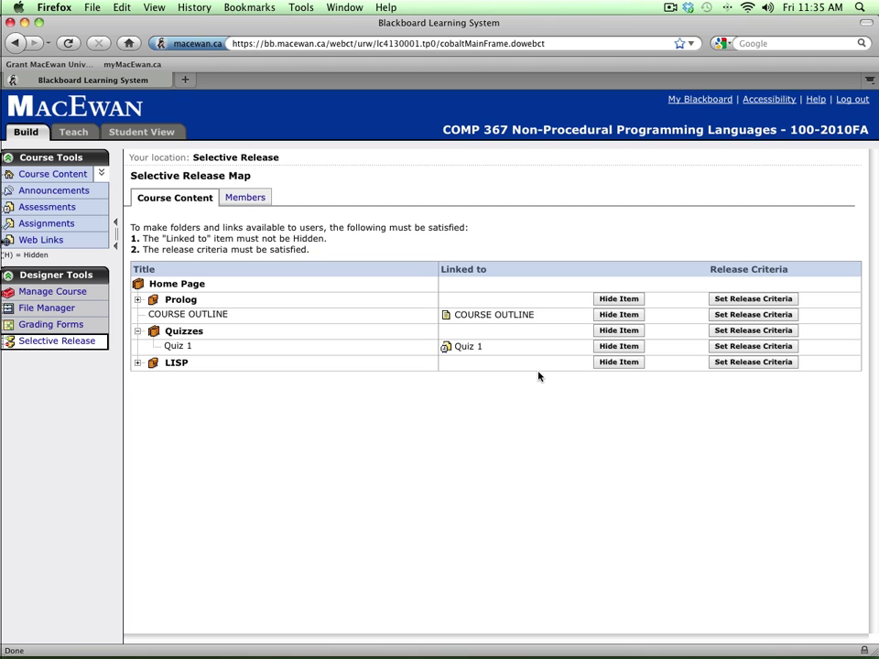
{"action": "left_click", "coordinate": [772, 347]}
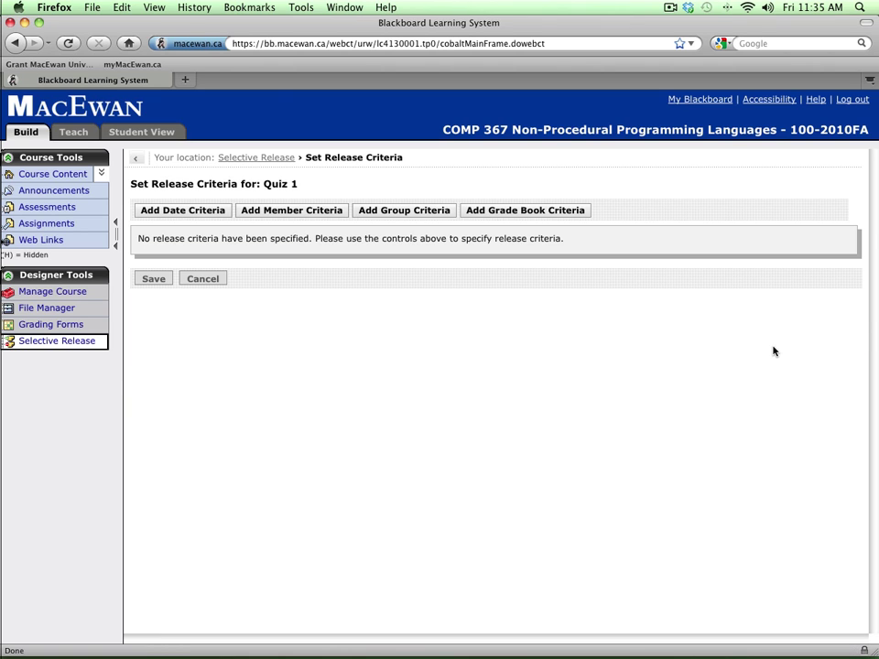
{"action": "left_click", "coordinate": [216, 212]}
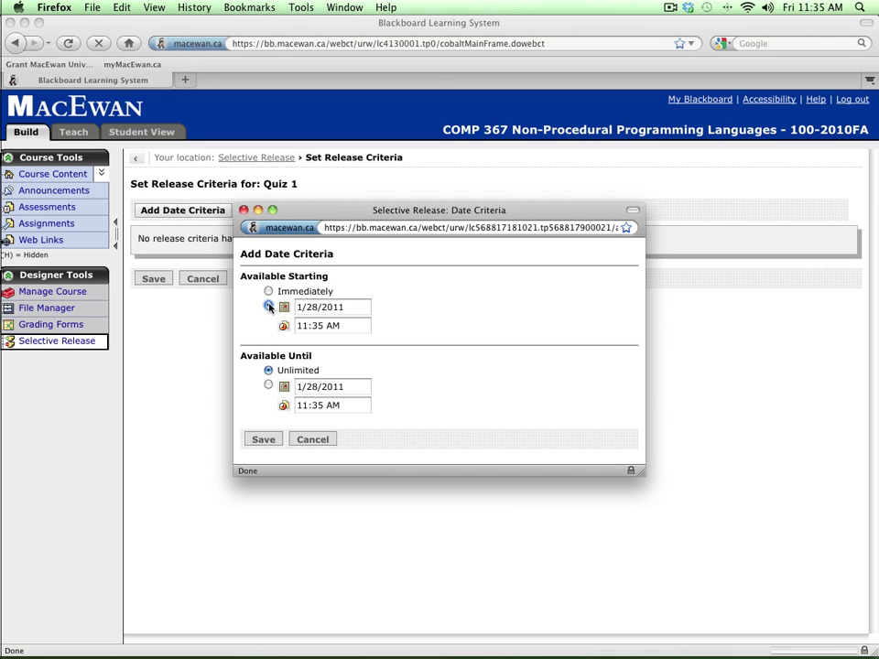
{"action": "left_click", "coordinate": [269, 306]}
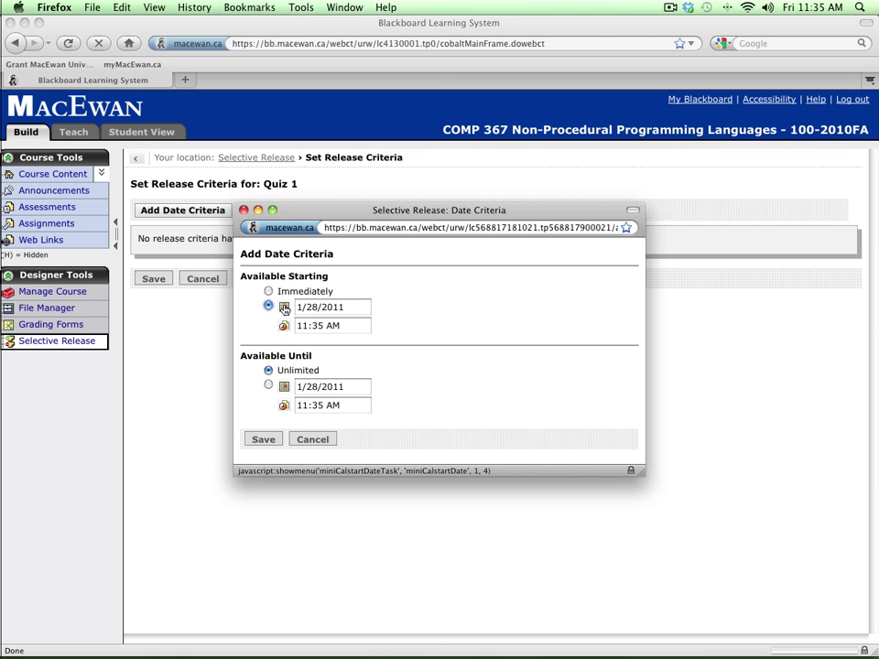
{"action": "left_click", "coordinate": [284, 326]}
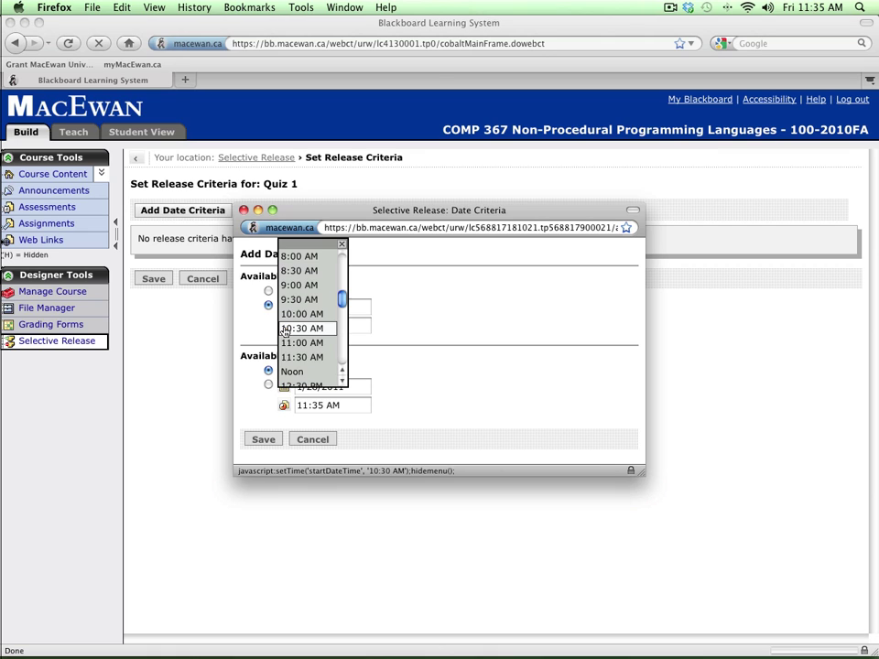
{"action": "scroll", "coordinate": [335, 370], "scroll_direction": "down", "scroll_amount": 1}
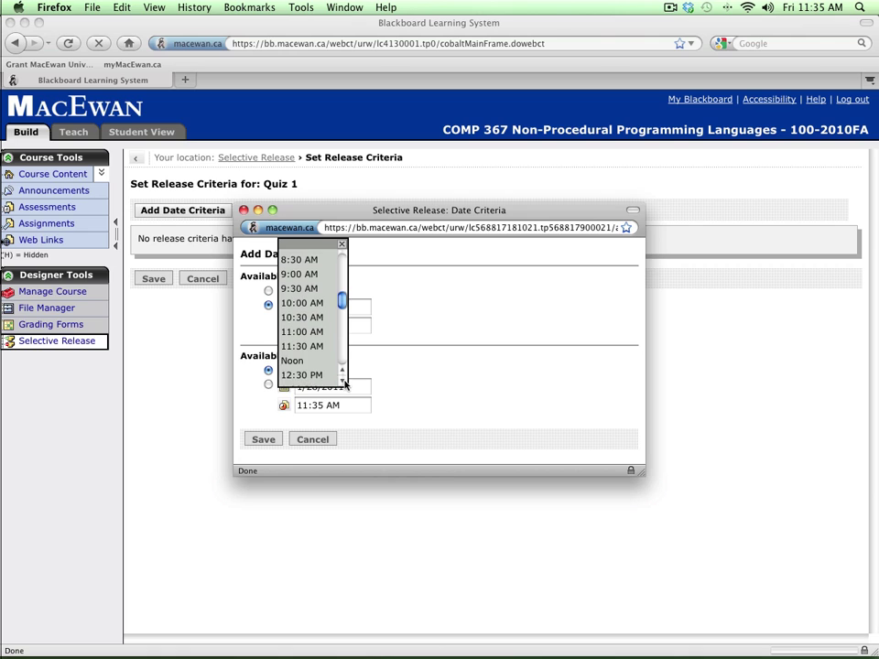
{"action": "left_click", "coordinate": [316, 372]}
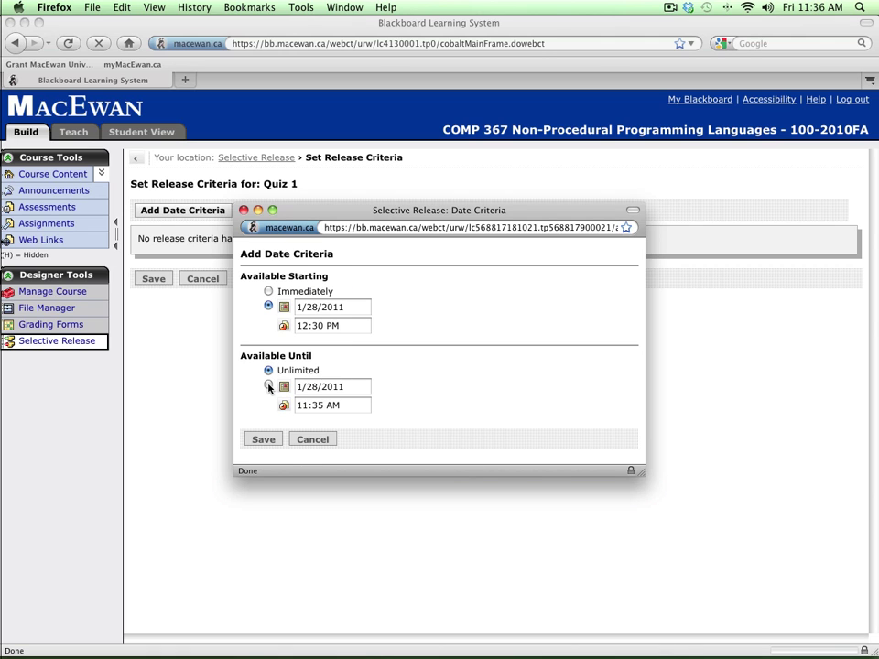
Step: Set Quiz 1's availability to end on 1/29/2011 and save its release criteria
{"action": "left_click", "coordinate": [268, 384]}
{"action": "left_click", "coordinate": [284, 387]}
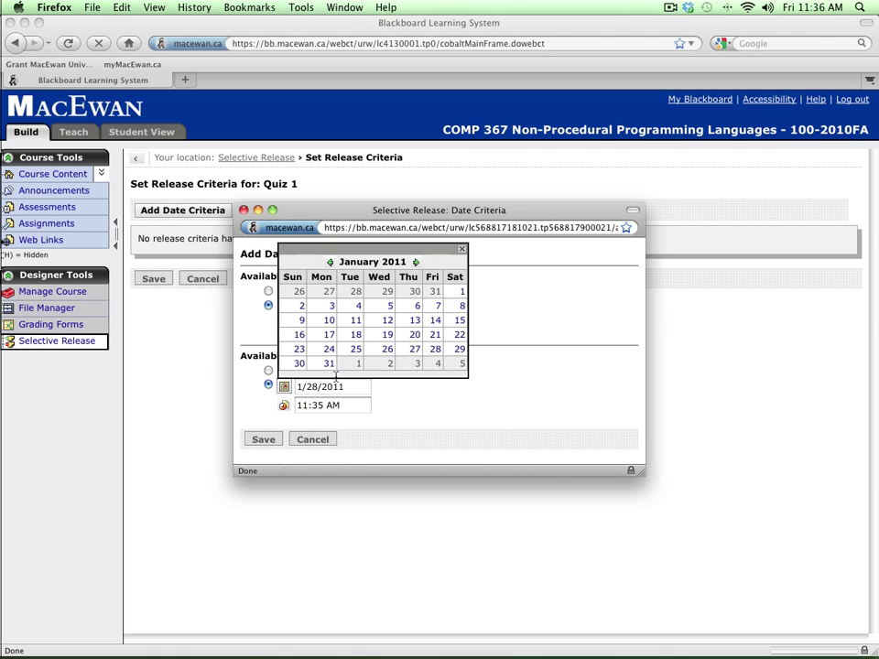
{"action": "left_click", "coordinate": [458, 353]}
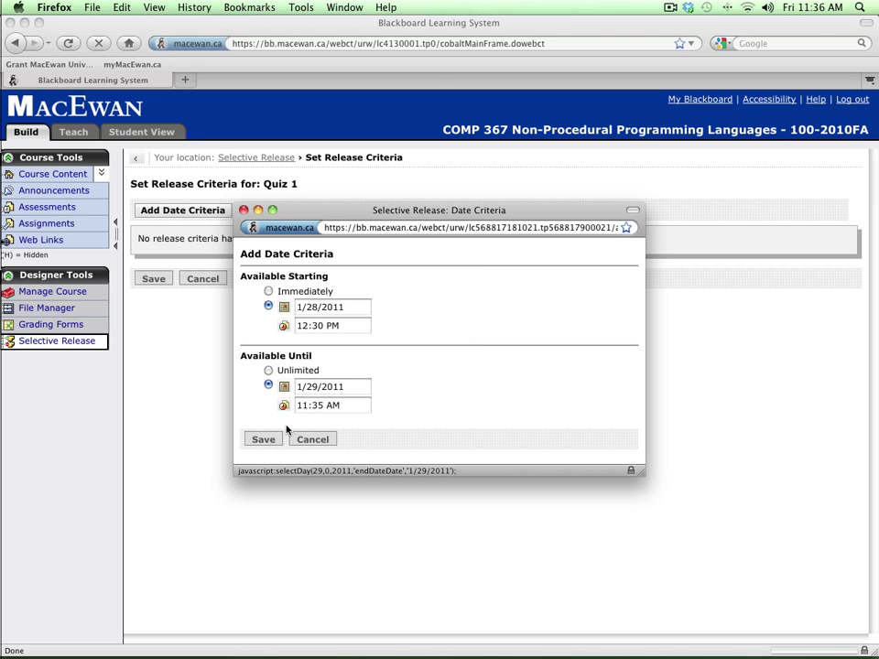
{"action": "left_click", "coordinate": [263, 440]}
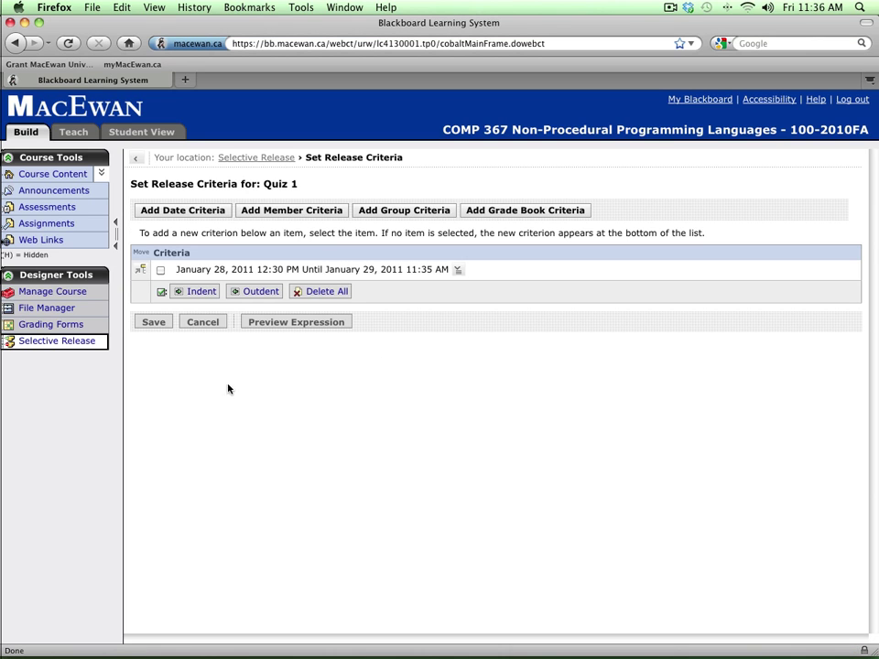
{"action": "left_click", "coordinate": [161, 324]}
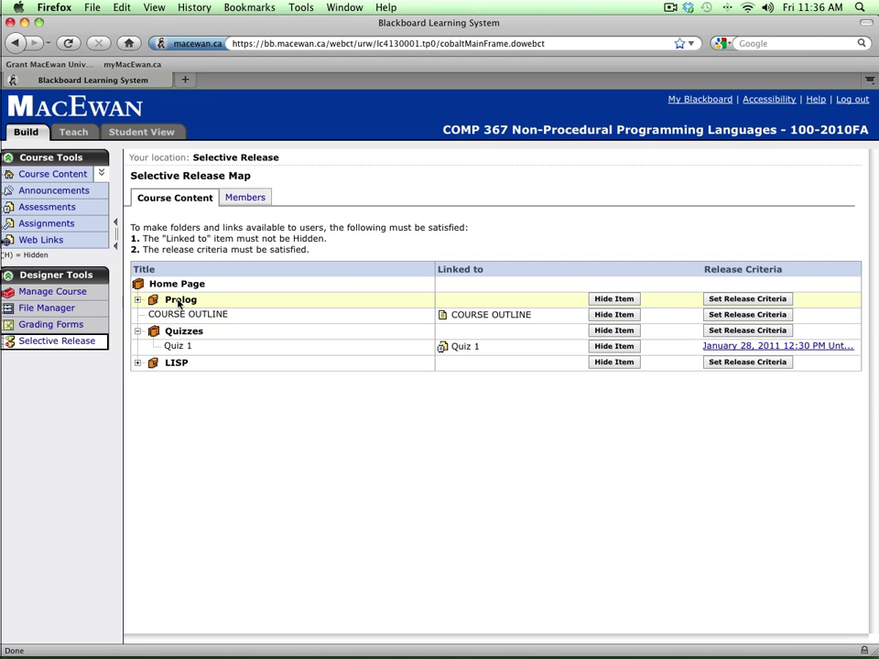
Step: Check the contents of the Quizzes folder as a student sees them
{"action": "left_click", "coordinate": [144, 134]}
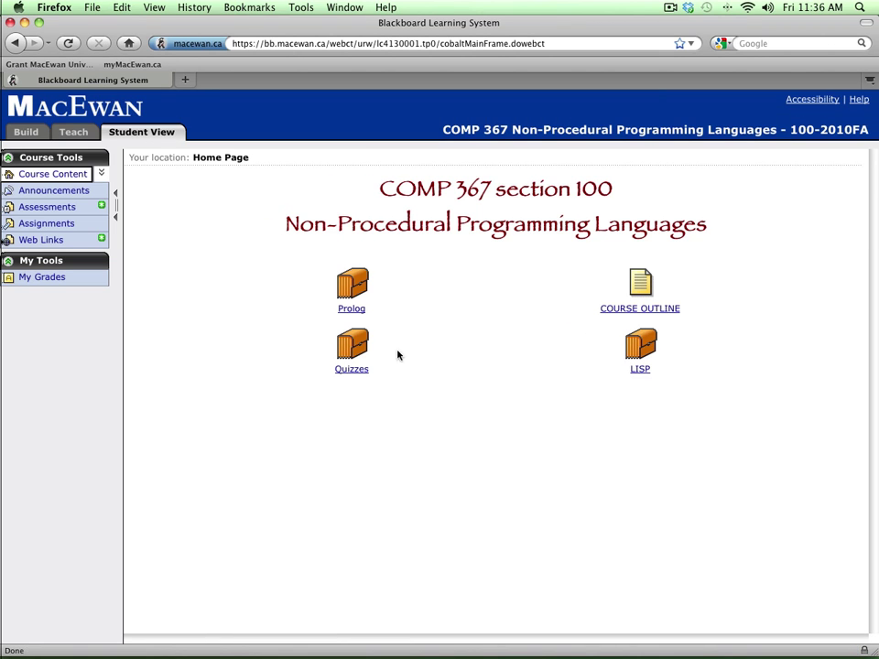
{"action": "left_click", "coordinate": [353, 348]}
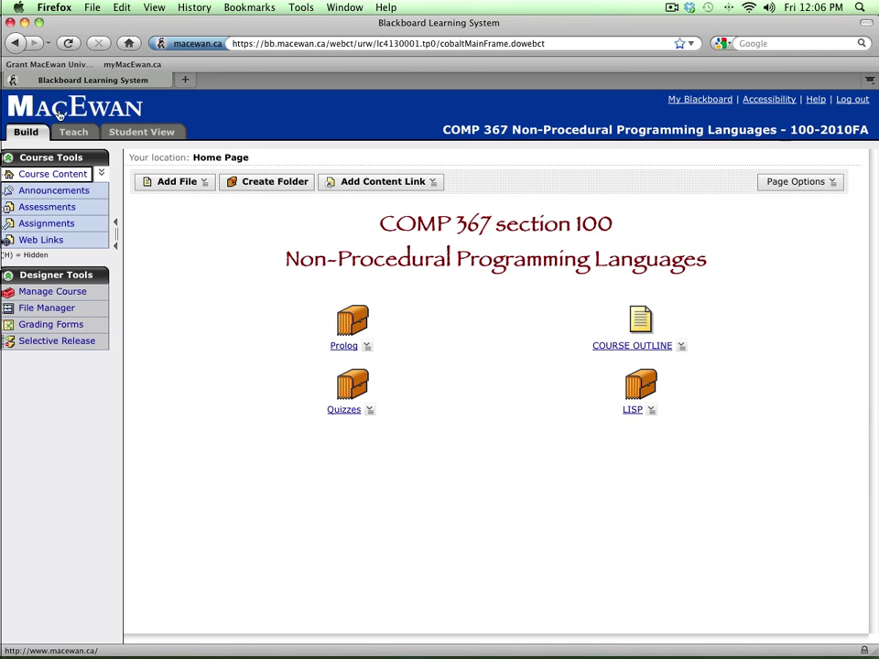
Step: Hide the Final Mark column in the instructor's Grade Book and save the column settings
{"action": "left_click", "coordinate": [81, 134]}
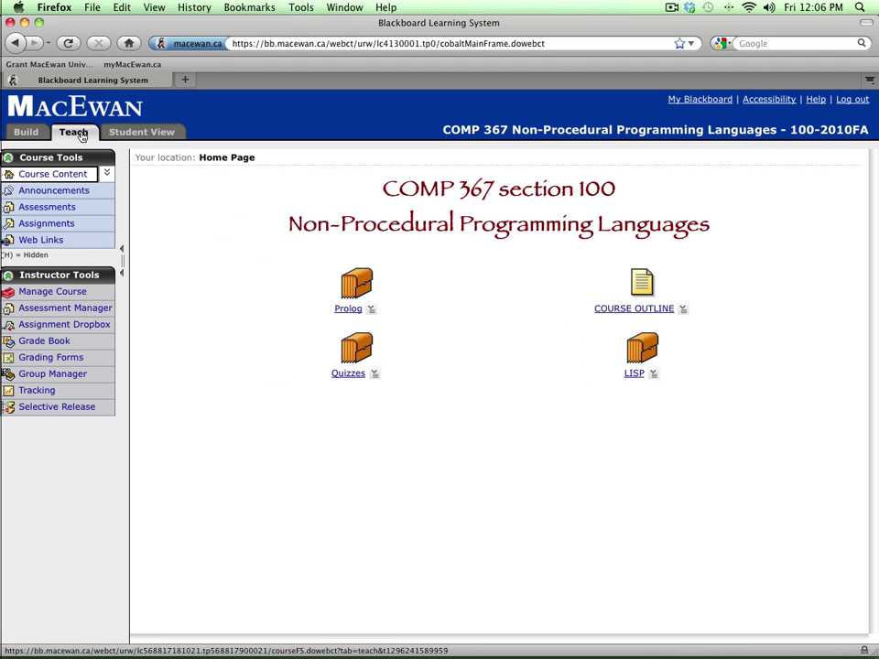
{"action": "left_click", "coordinate": [57, 344]}
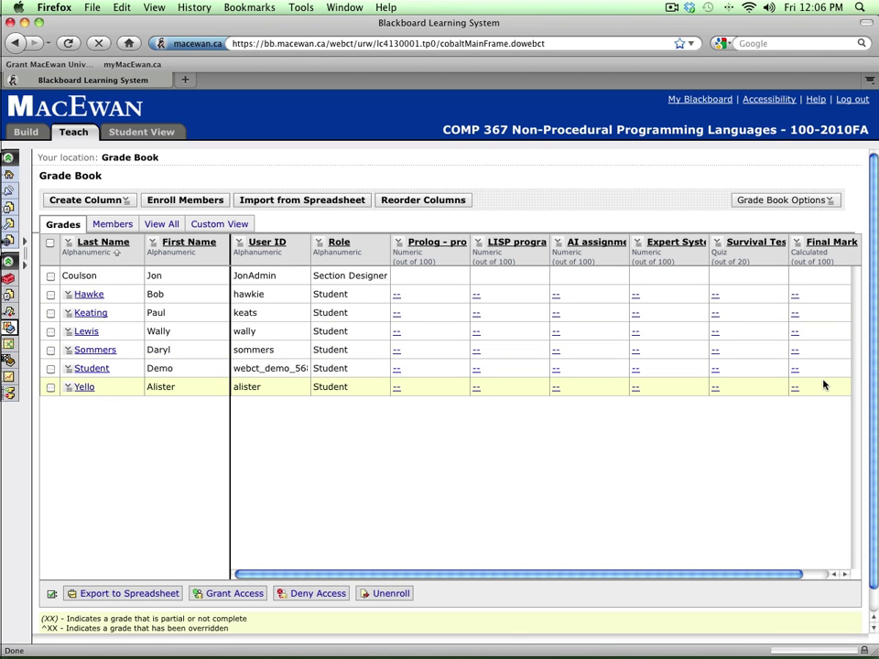
{"action": "left_click", "coordinate": [423, 199]}
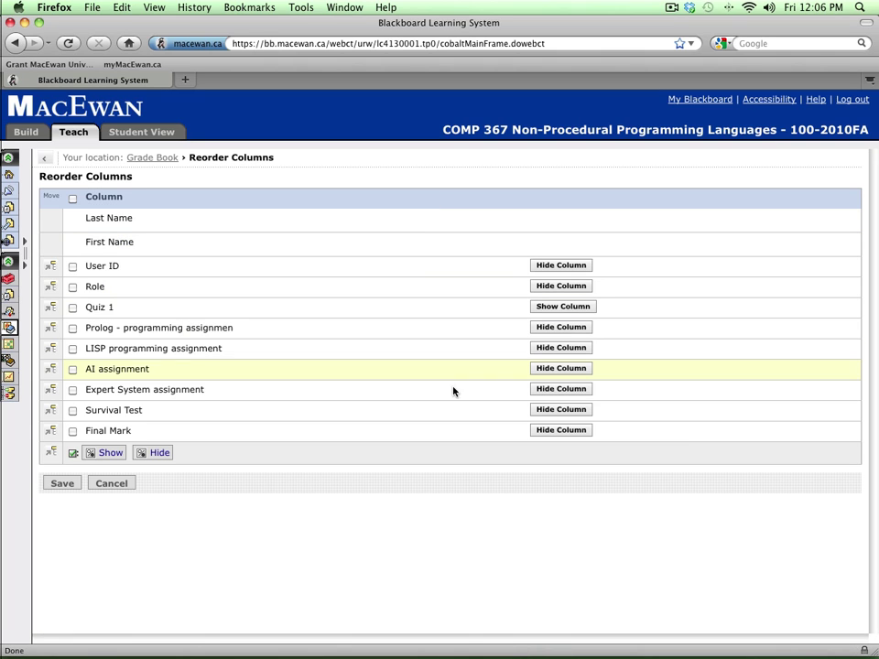
{"action": "left_click", "coordinate": [559, 430]}
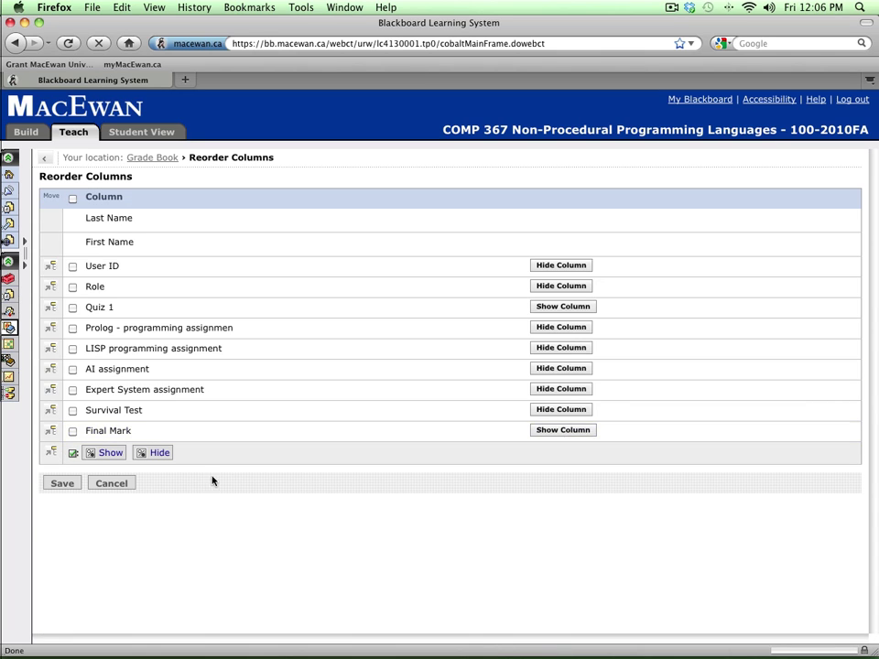
{"action": "left_click", "coordinate": [55, 484]}
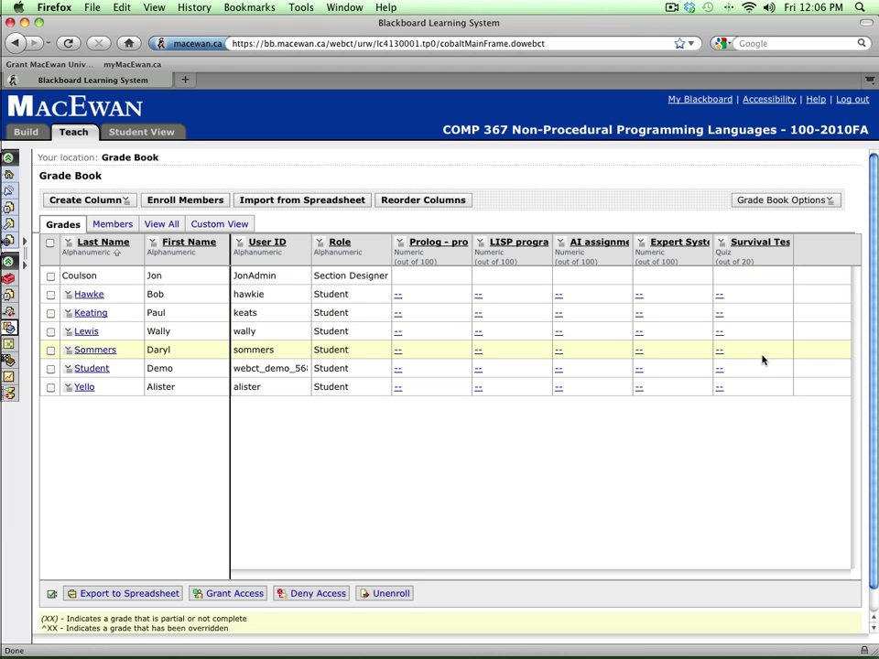
Step: Check the My Grades page as a student sees it
{"action": "left_click", "coordinate": [165, 133]}
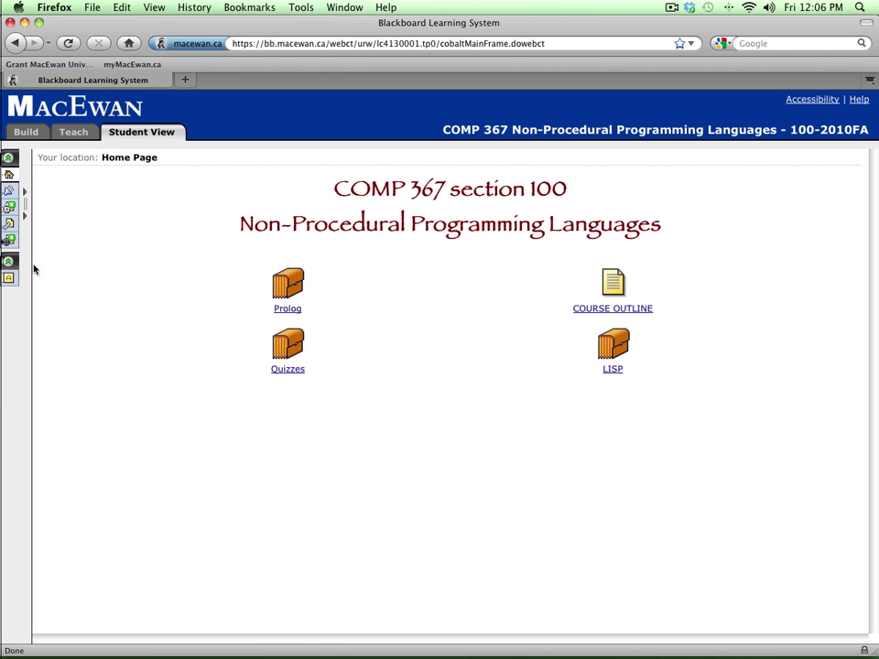
{"action": "left_click", "coordinate": [8, 278]}
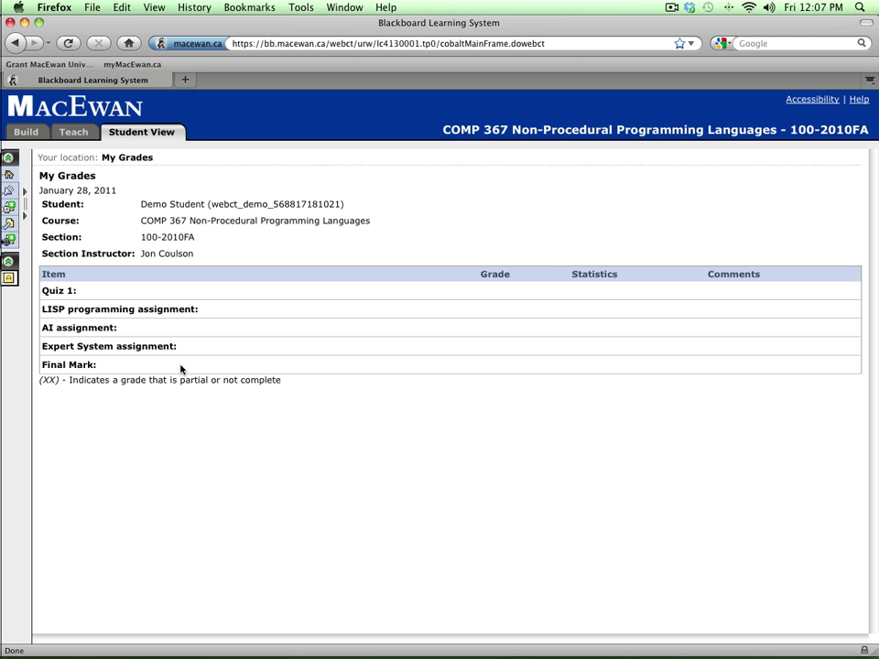
Step: Show the Final Mark column again in the instructor's Grade Book and save the column settings
{"action": "left_click", "coordinate": [74, 133]}
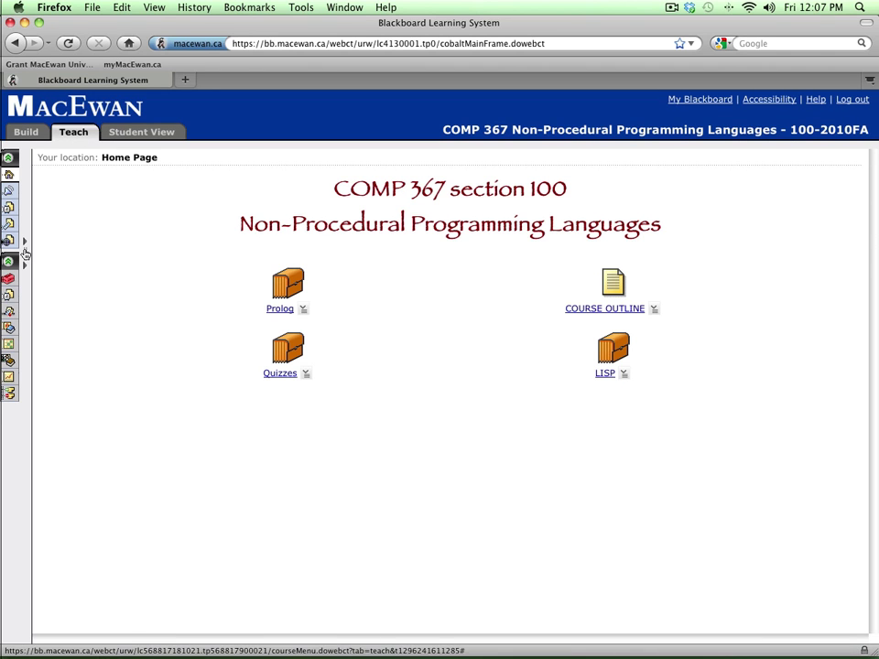
{"action": "left_click", "coordinate": [28, 341]}
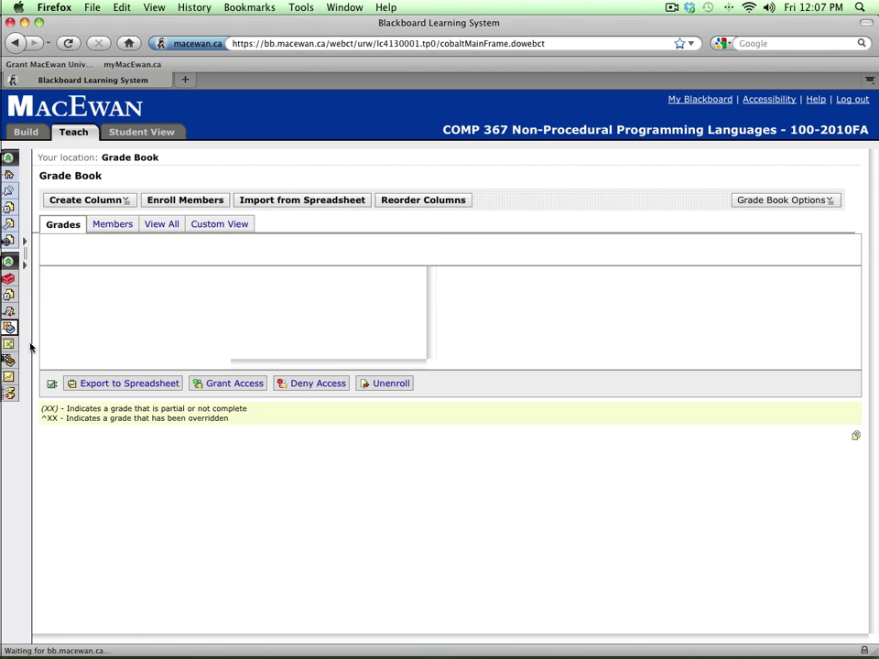
{"action": "left_click", "coordinate": [441, 201]}
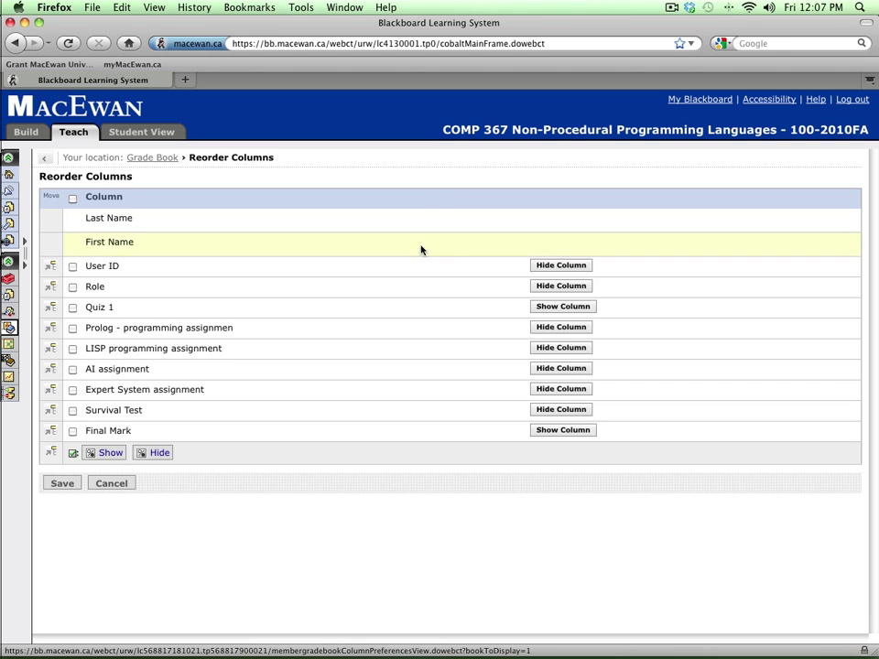
{"action": "left_click", "coordinate": [555, 432]}
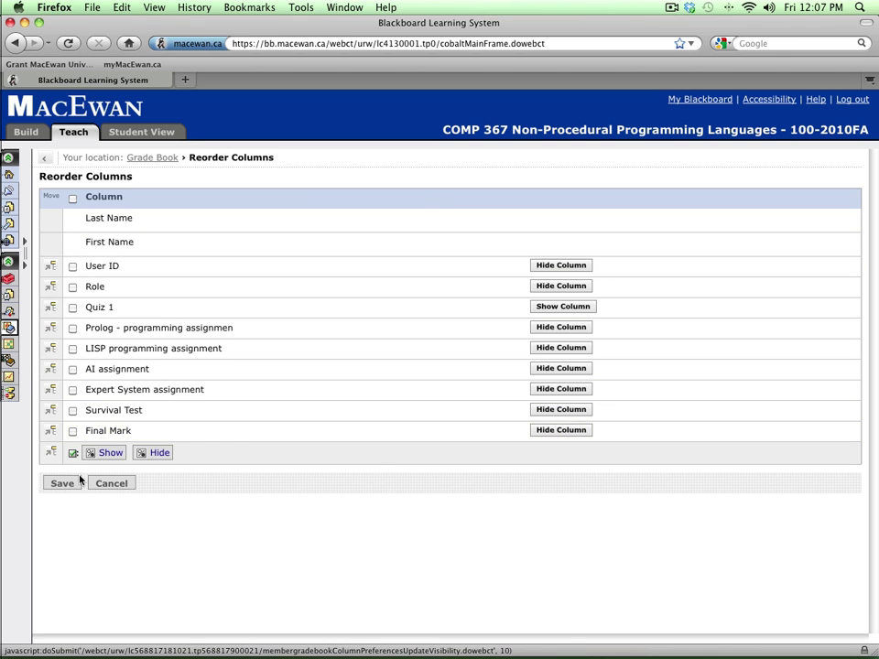
{"action": "left_click", "coordinate": [73, 483]}
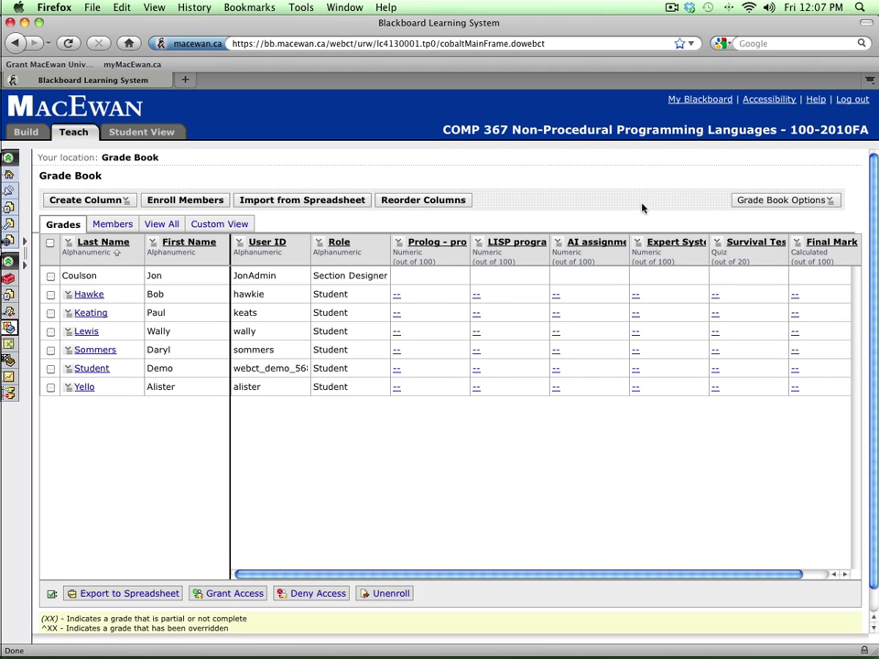
Step: Set the Final Mark column's Released to Student setting to No and check My Grades in the student view
{"action": "left_click", "coordinate": [787, 201]}
{"action": "left_click", "coordinate": [774, 226]}
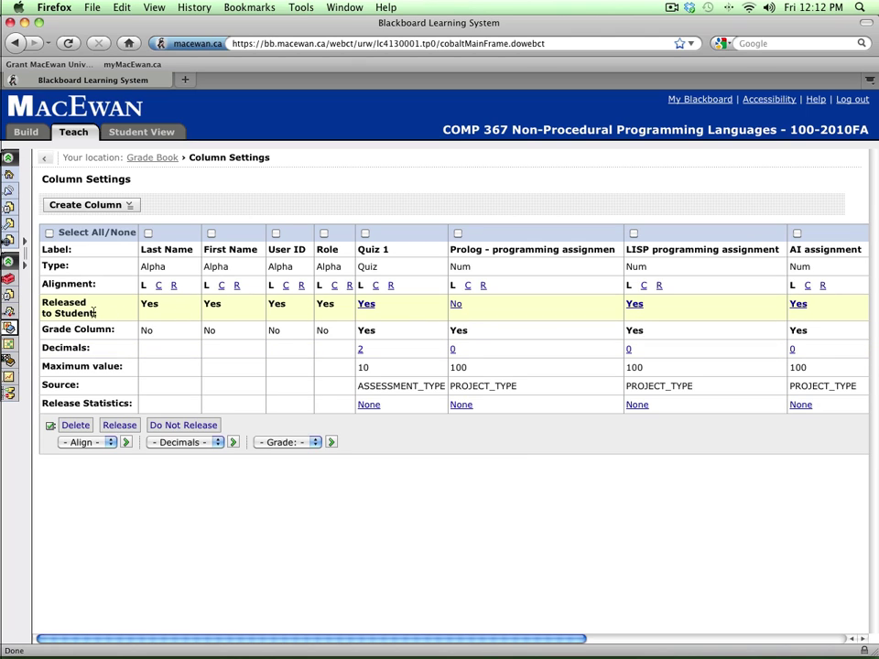
{"action": "scroll", "coordinate": [95, 312], "scroll_direction": "right", "scroll_amount": 5}
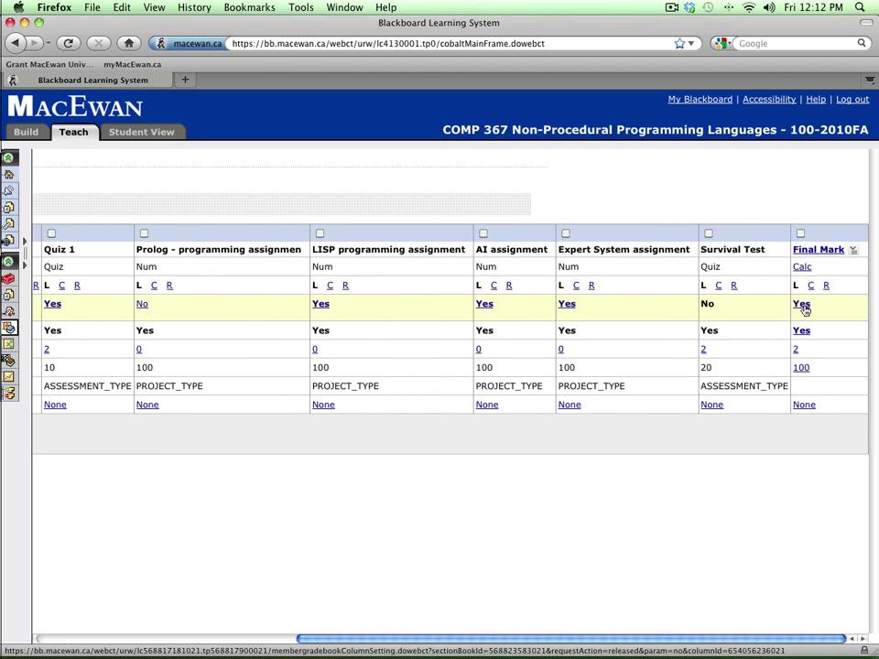
{"action": "left_click", "coordinate": [805, 309]}
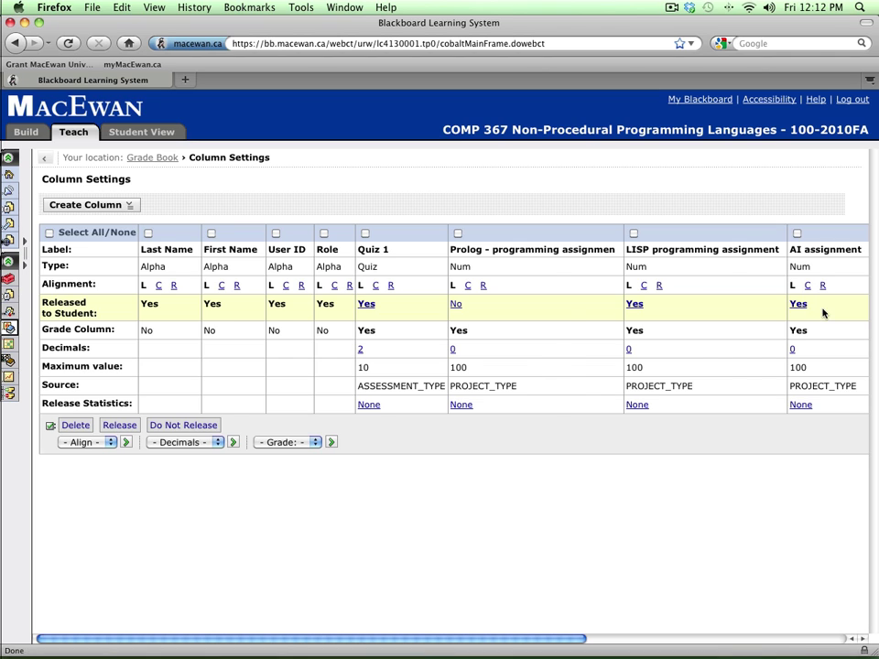
{"action": "scroll", "coordinate": [803, 311], "scroll_direction": "right", "scroll_amount": 5}
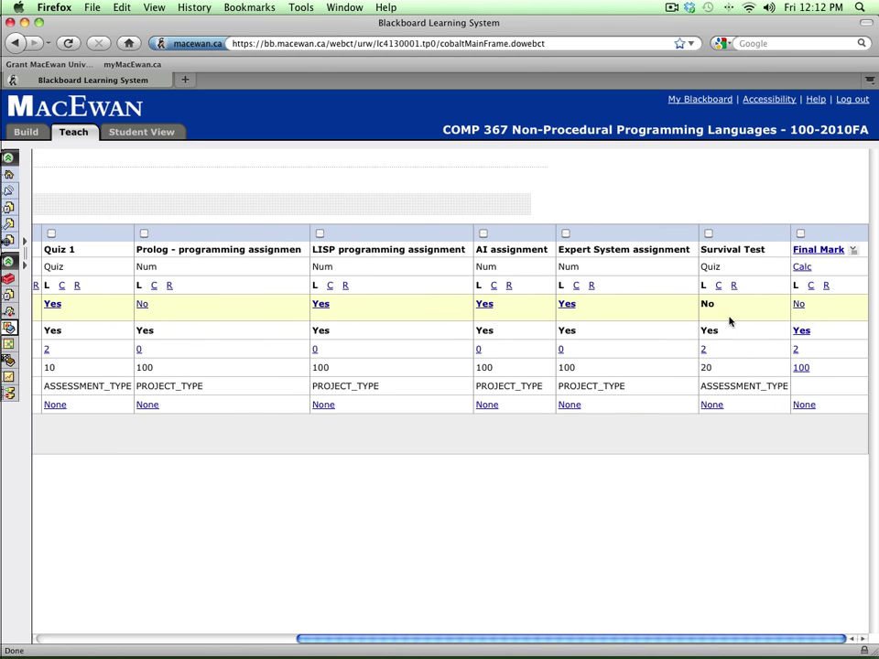
{"action": "left_click", "coordinate": [163, 137]}
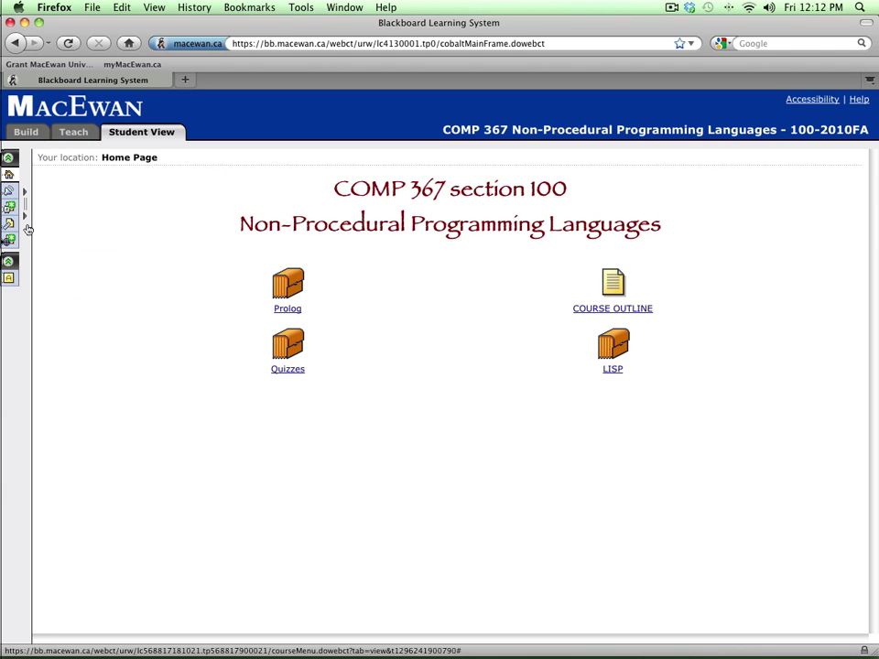
{"action": "left_click", "coordinate": [28, 282]}
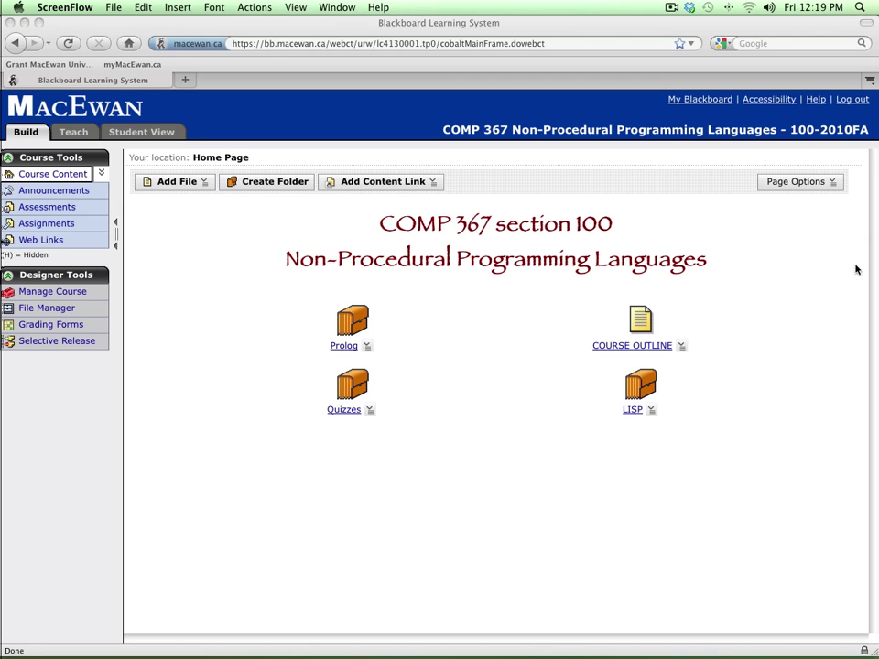
Step: Review the first submitted Prolog programming assignment in the instructor's Assignment Dropbox, and return to the list without saving
{"action": "left_click", "coordinate": [79, 135]}
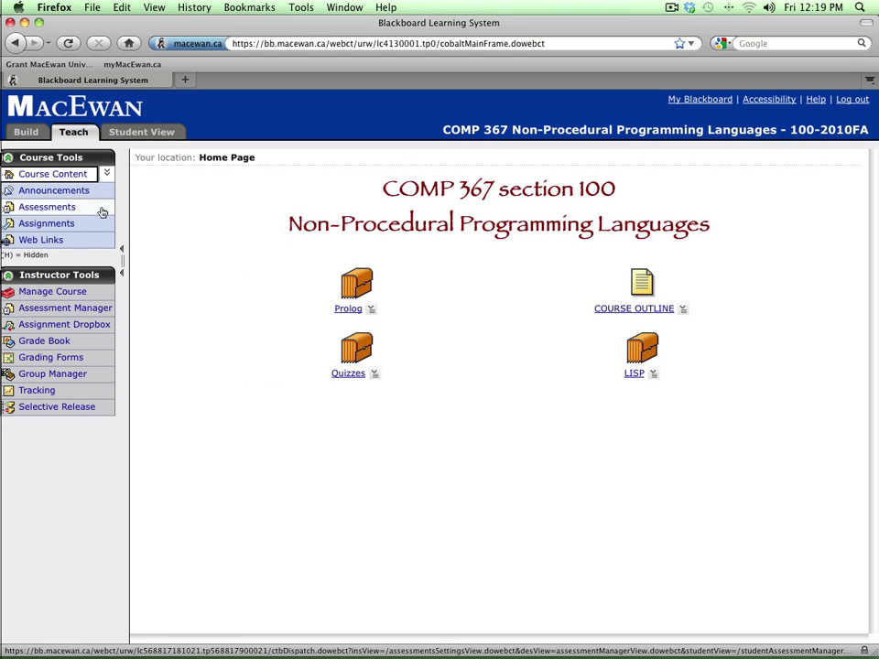
{"action": "left_click", "coordinate": [70, 326]}
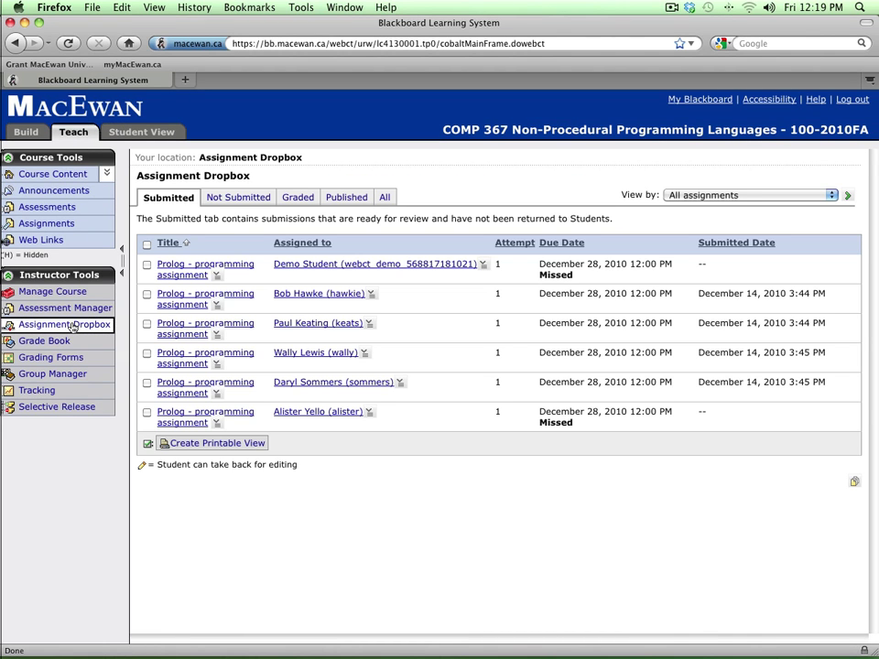
{"action": "left_click", "coordinate": [189, 302]}
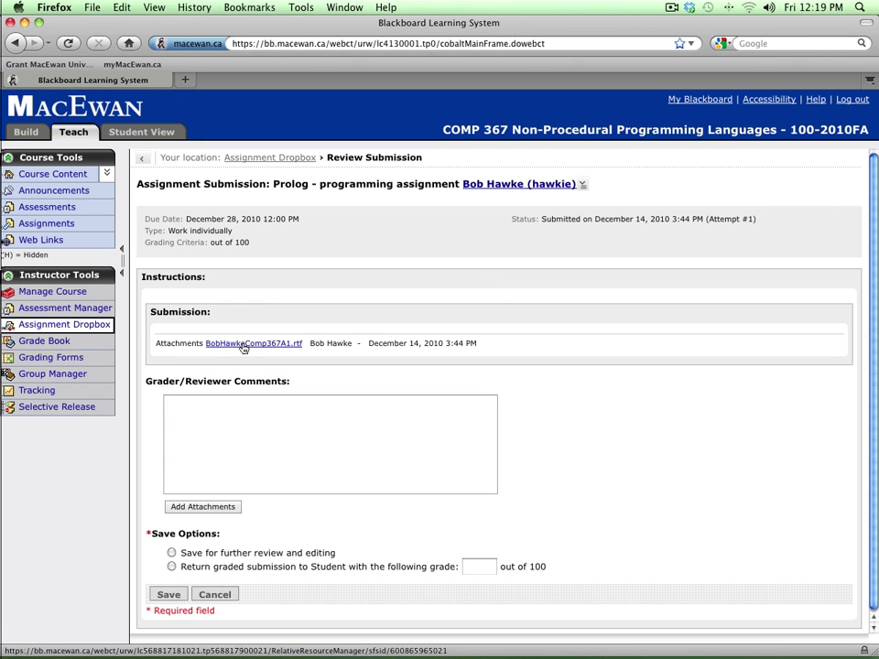
{"action": "left_click", "coordinate": [214, 596]}
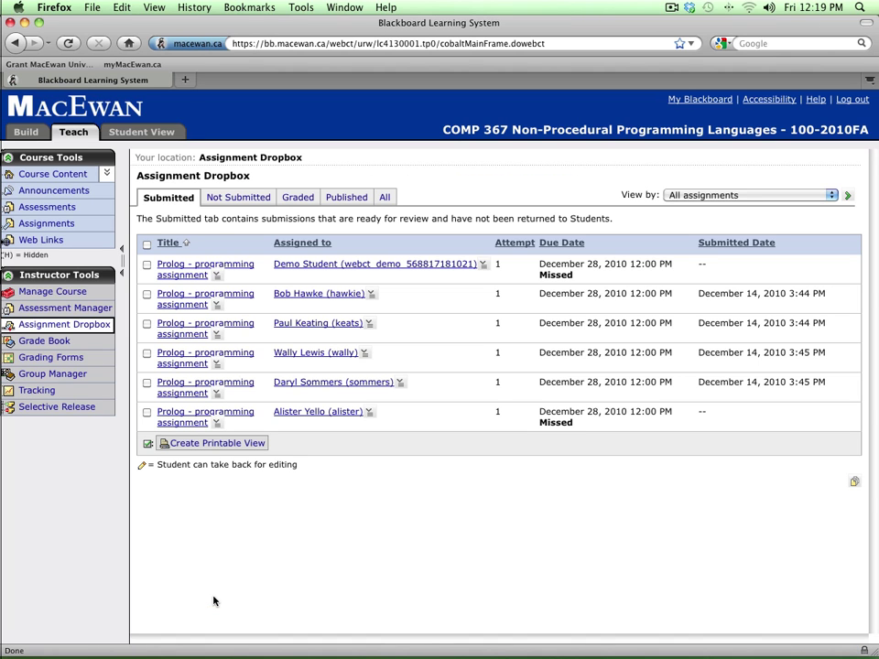
Step: Filter the Assignment Dropbox to Prolog - programming assignment, and save a compilation of all listed submissions to a file
{"action": "left_click", "coordinate": [831, 197]}
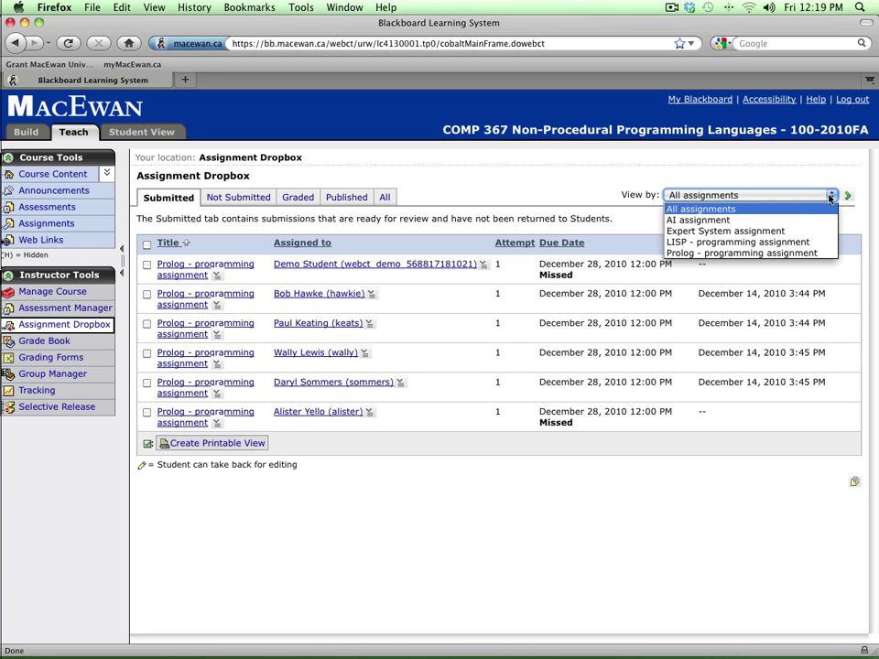
{"action": "left_click", "coordinate": [755, 253]}
{"action": "left_click", "coordinate": [849, 196]}
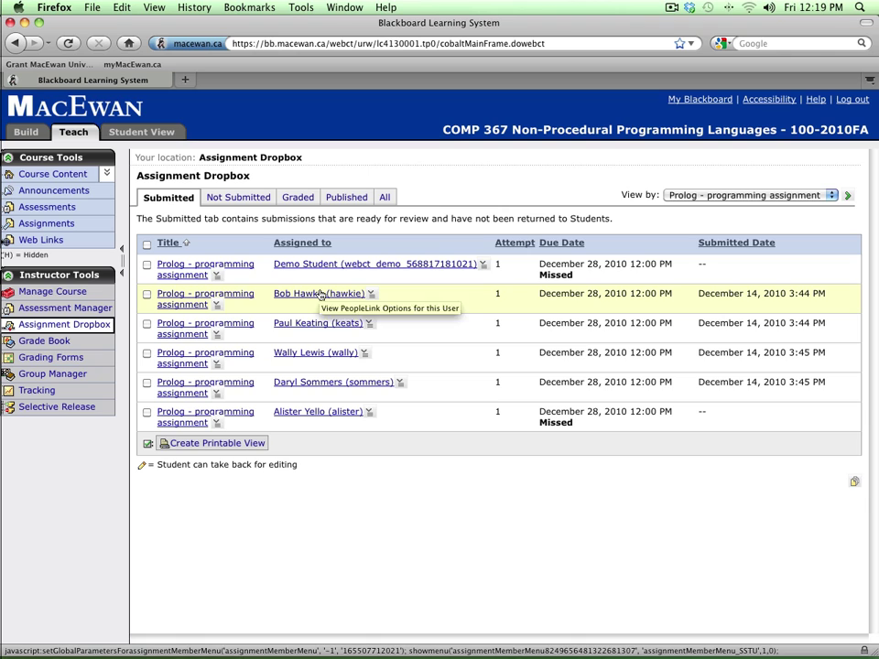
{"action": "left_click", "coordinate": [146, 245]}
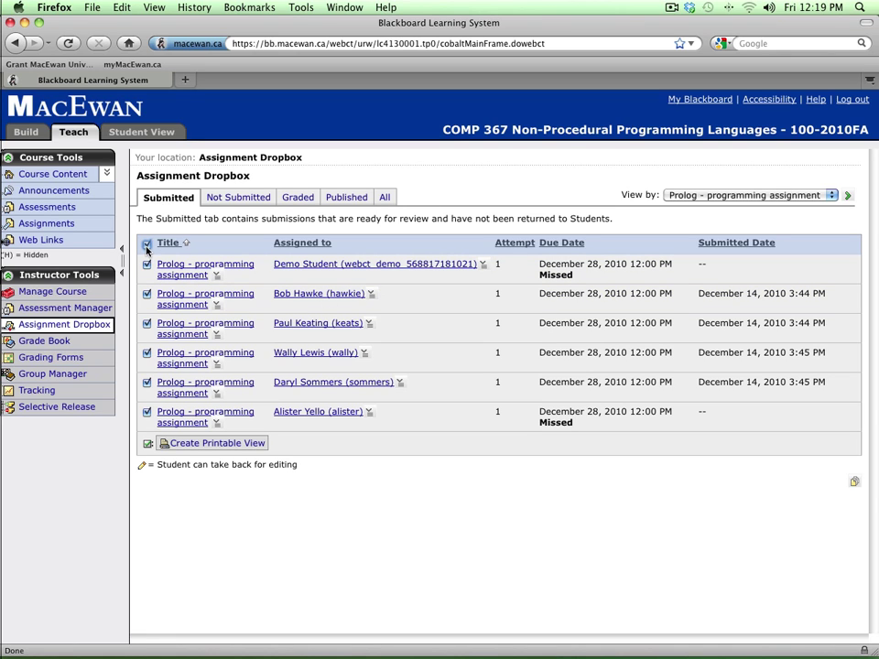
{"action": "left_click", "coordinate": [201, 448]}
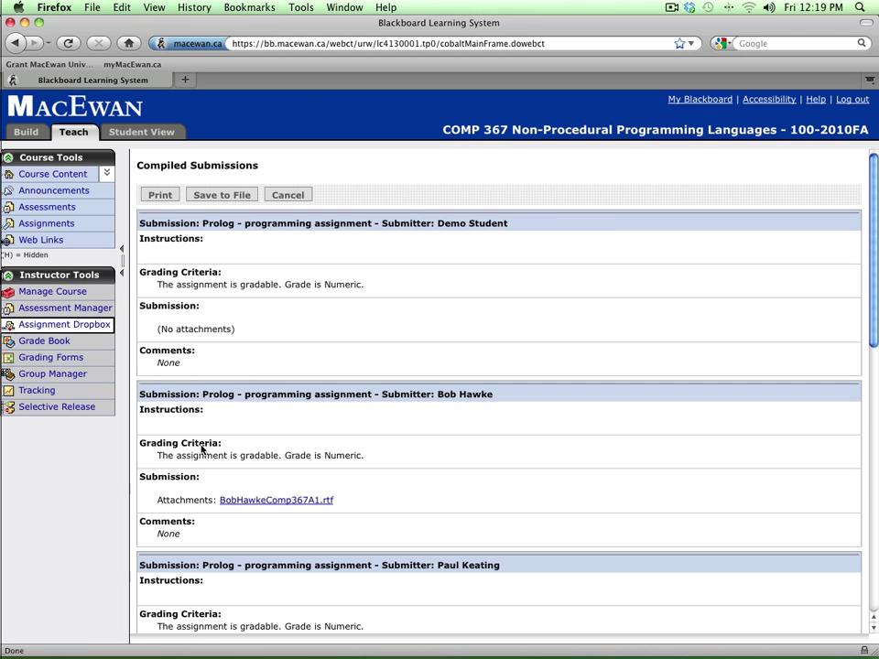
{"action": "left_click", "coordinate": [225, 197]}
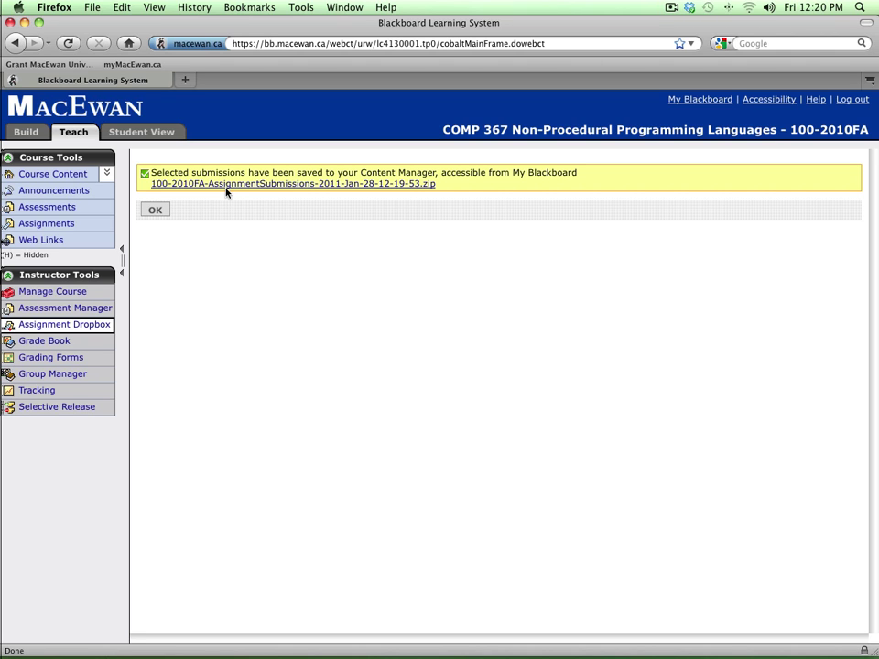
Step: Download the ZIP archive of the saved assignment submissions and close the Downloads window
{"action": "left_click", "coordinate": [239, 187]}
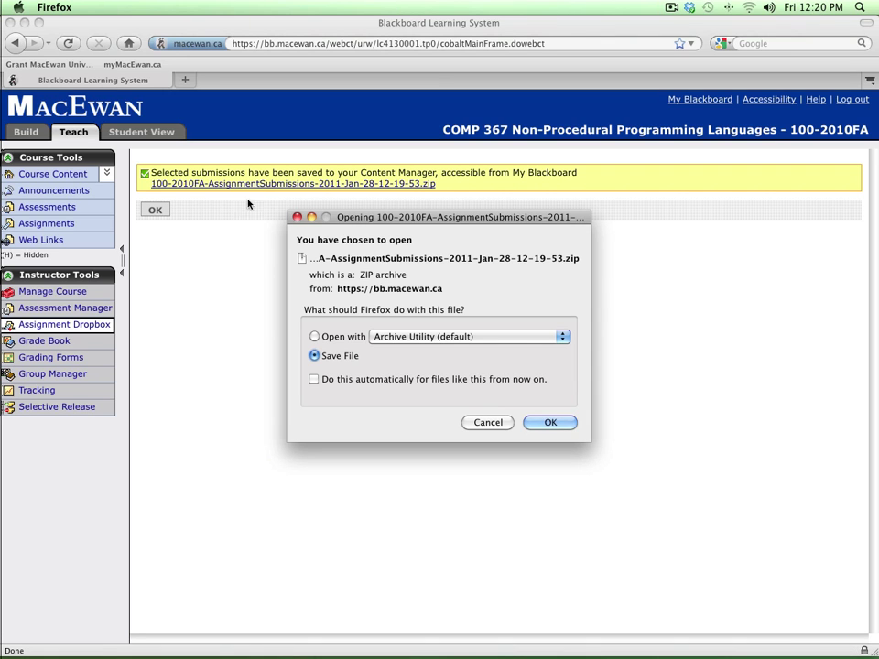
{"action": "left_click", "coordinate": [550, 444]}
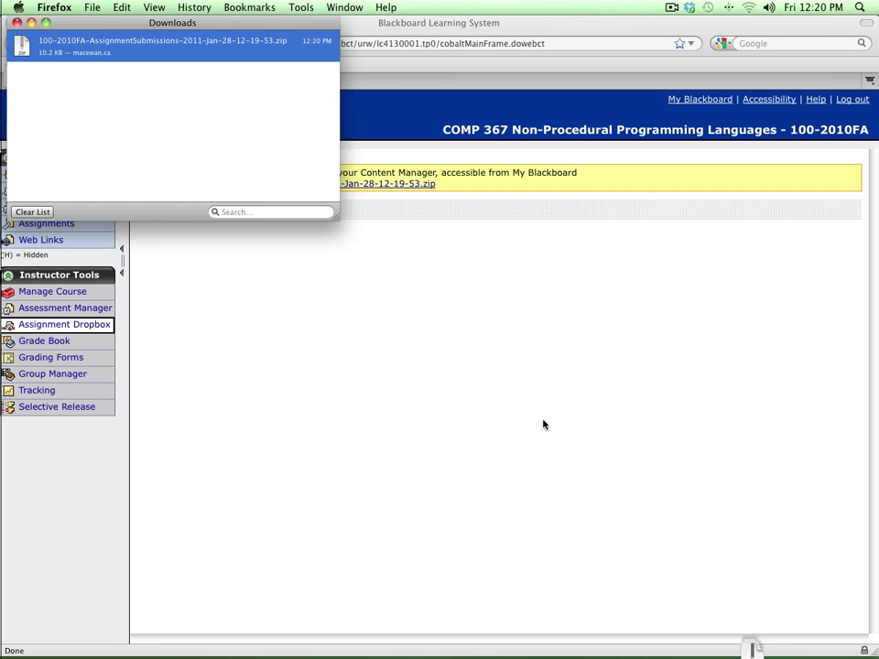
{"action": "left_click", "coordinate": [16, 23]}
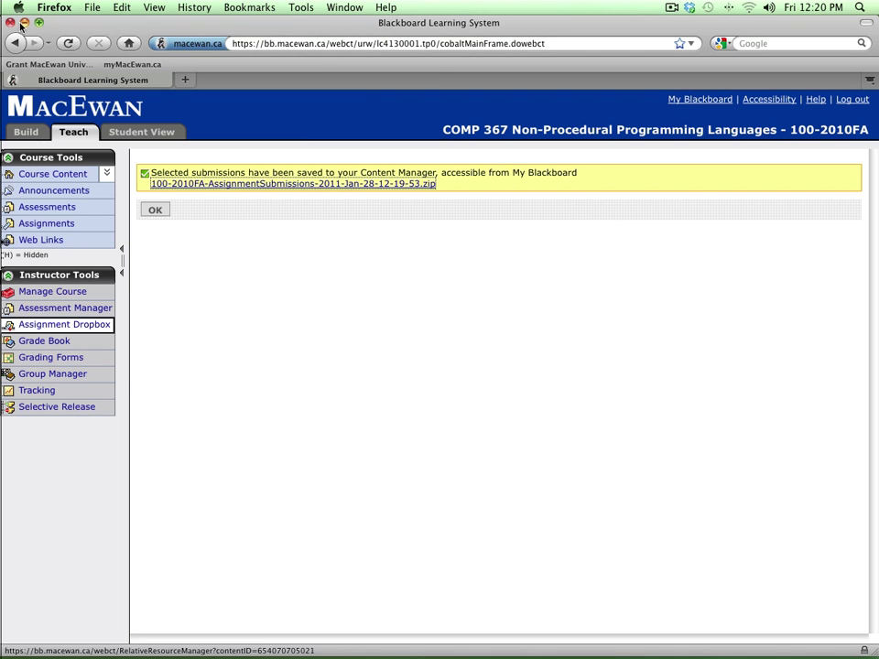
Step: Switch to the desktop, extract the assignment submissions ZIP archive and open the extracted folder
{"action": "left_click", "coordinate": [30, 24]}
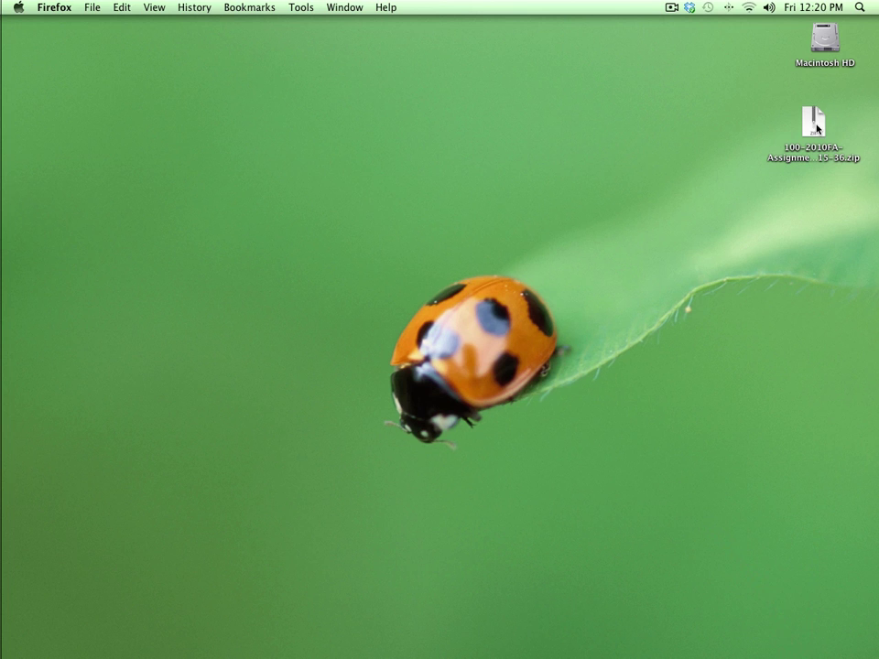
{"action": "double_click", "coordinate": [818, 129]}
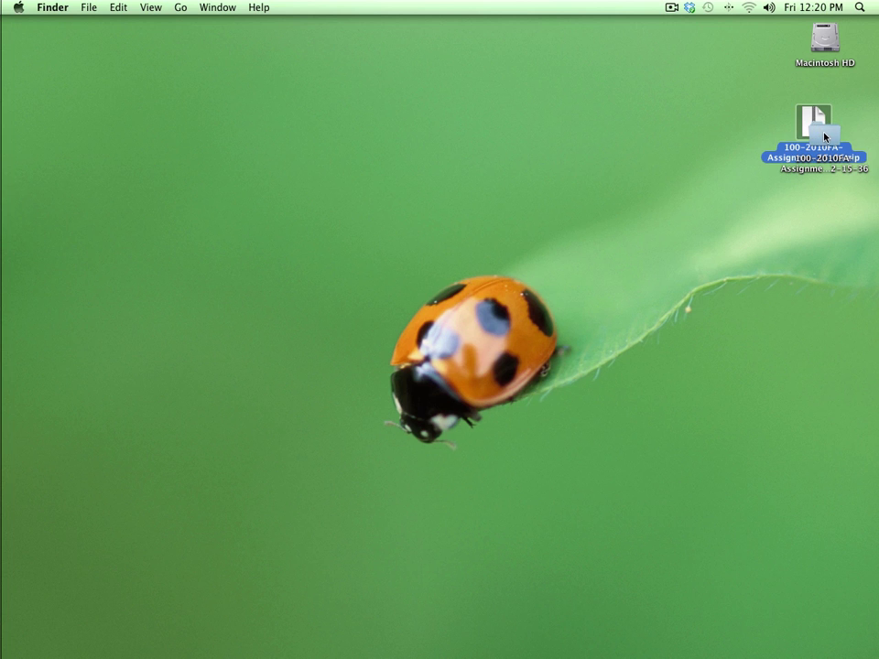
{"action": "double_click", "coordinate": [822, 136]}
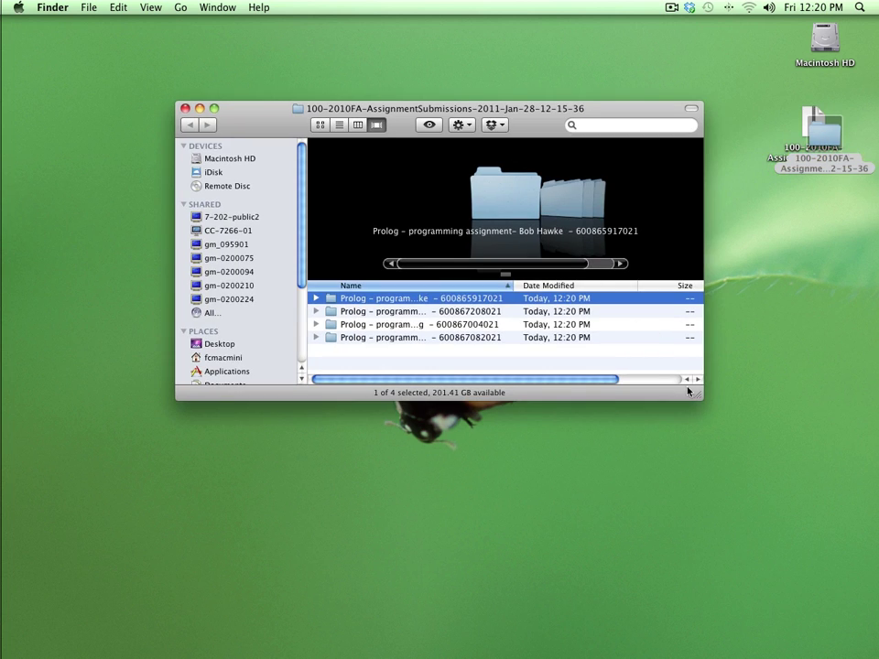
Step: Enlarge the folder window, widen its Name column and expand the first two students' folders to examine their submission files
{"action": "left_click", "coordinate": [787, 404]}
{"action": "left_click_drag", "start_coordinate": [697, 399], "coordinate": [841, 415]}
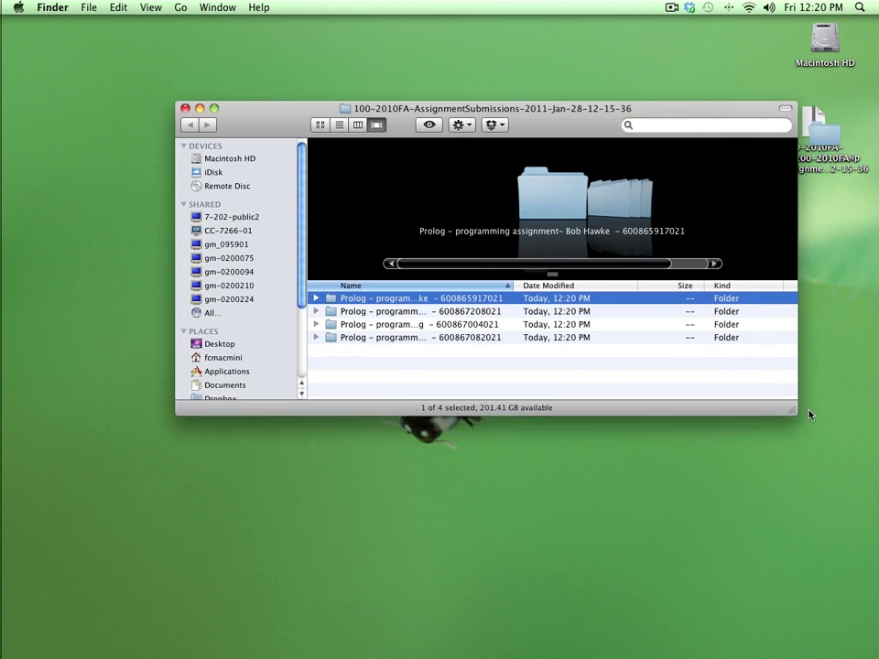
{"action": "left_click_drag", "start_coordinate": [514, 286], "coordinate": [637, 287]}
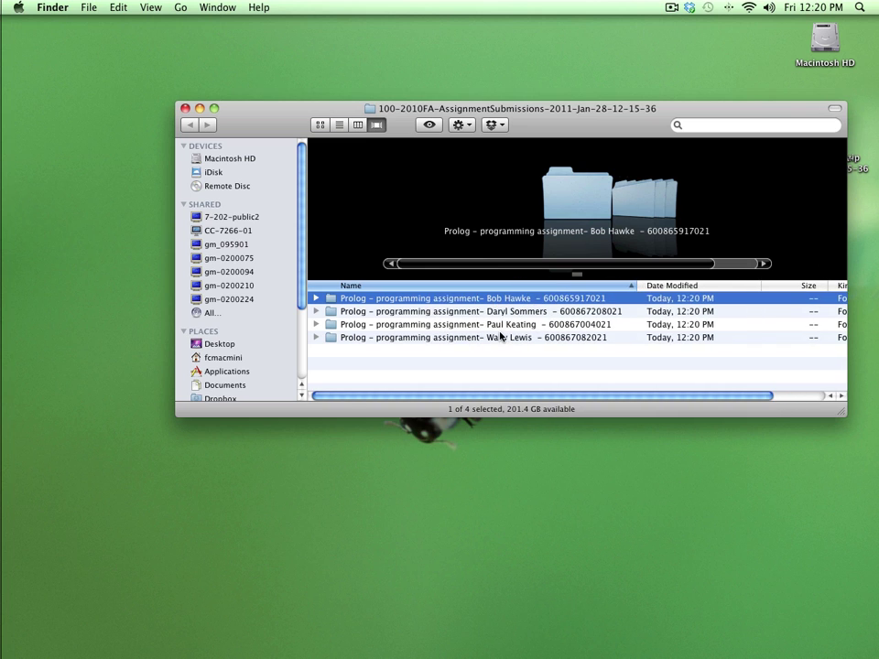
{"action": "left_click", "coordinate": [317, 300]}
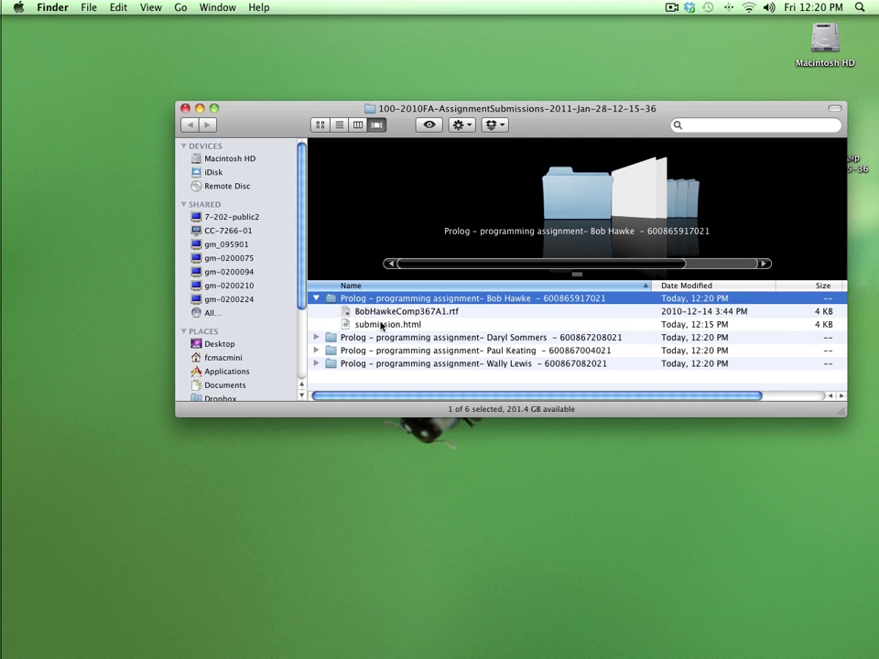
{"action": "left_click", "coordinate": [316, 338]}
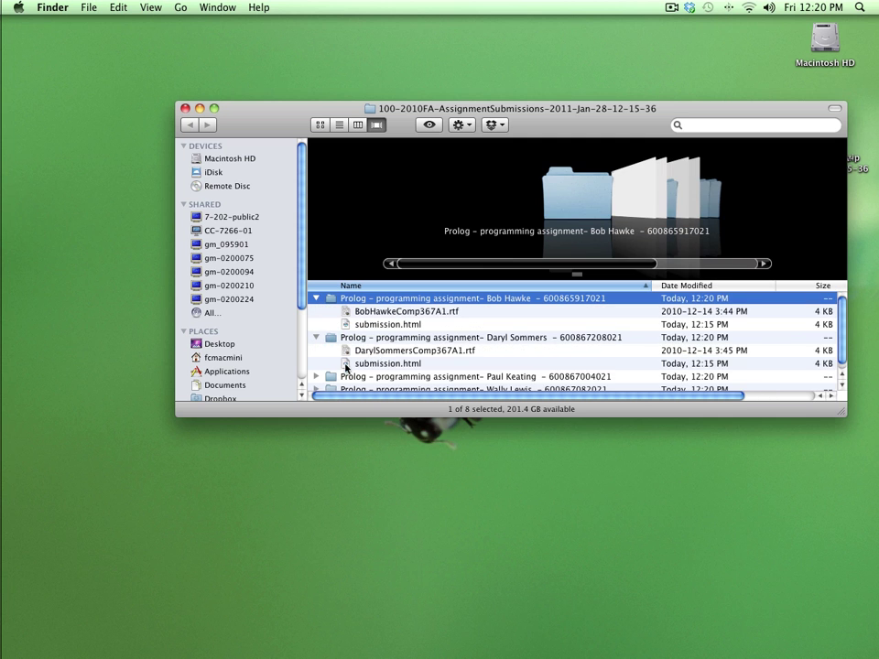